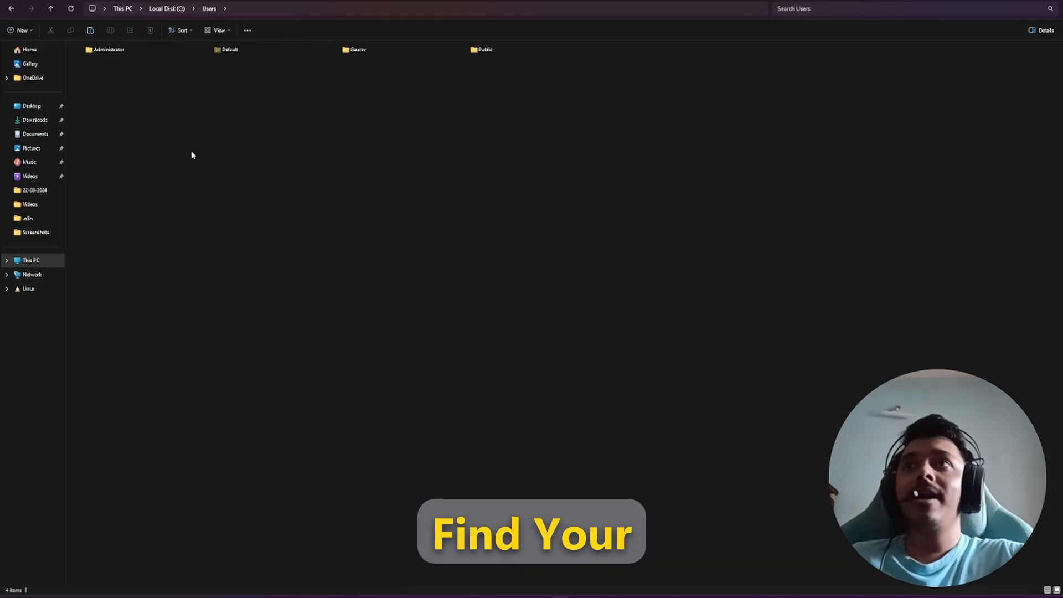
scroll(215, 153, "up", 1)
Step: Browse from the home folder into .n8n and open database.sqlite in the database tool
double_click(150, 55)
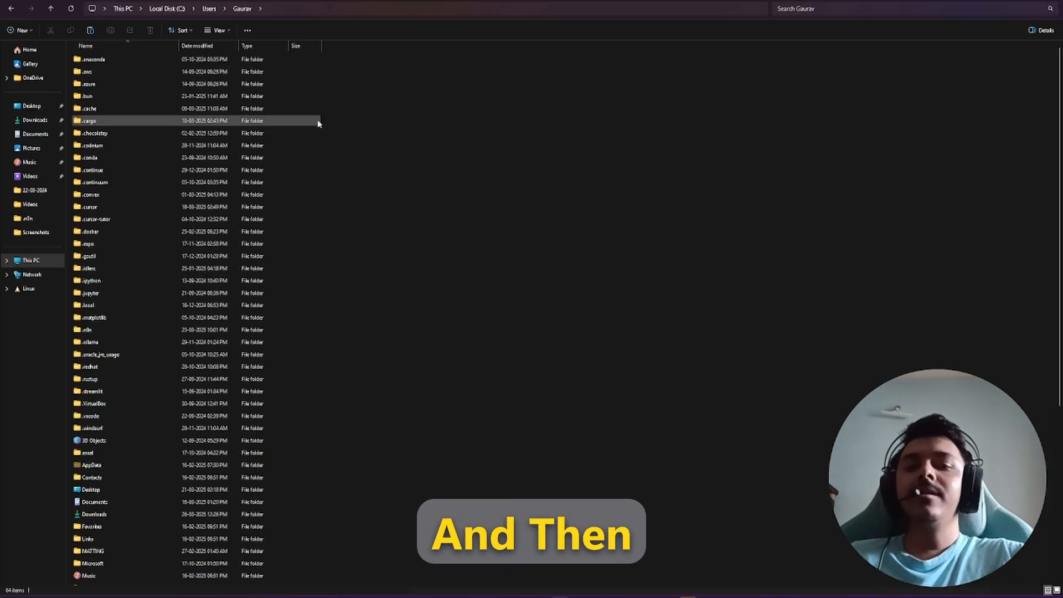
scroll(146, 304, "up", 2)
scroll(430, 268, "up", 4)
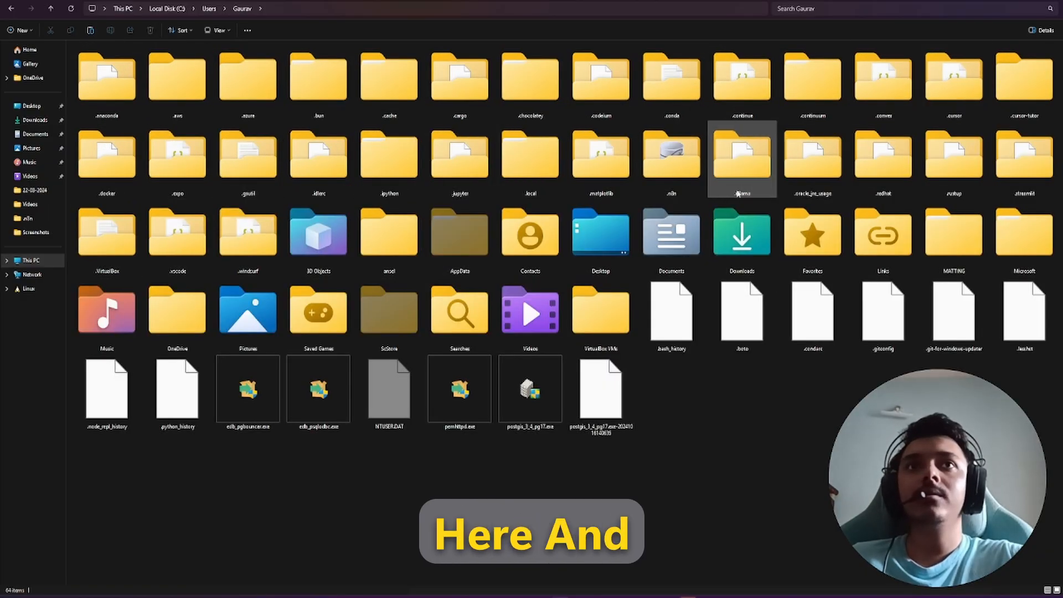
double_click(672, 158)
scroll(341, 288, "up", 5)
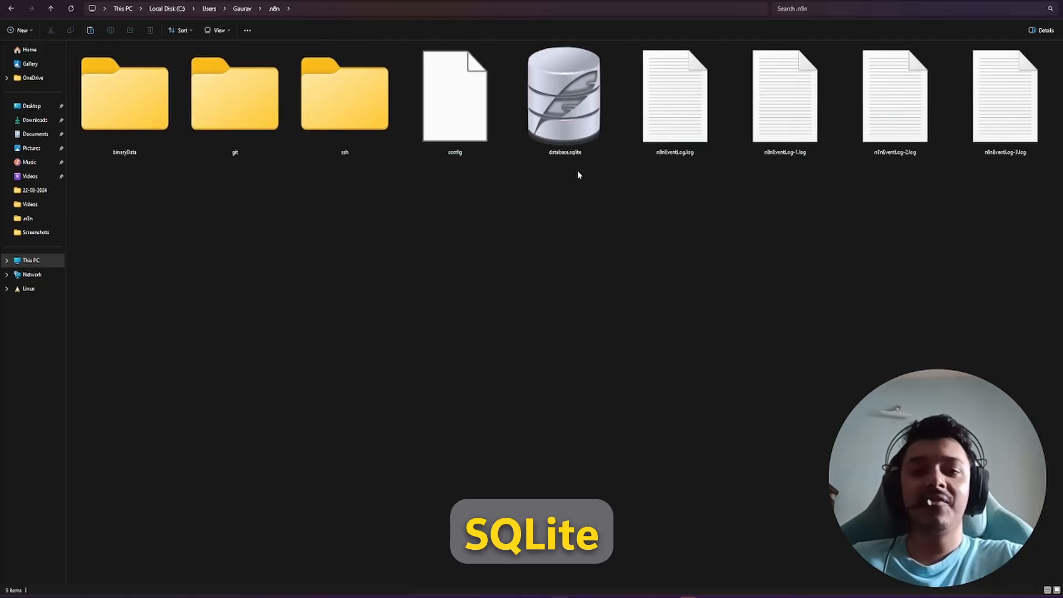
double_click(531, 141)
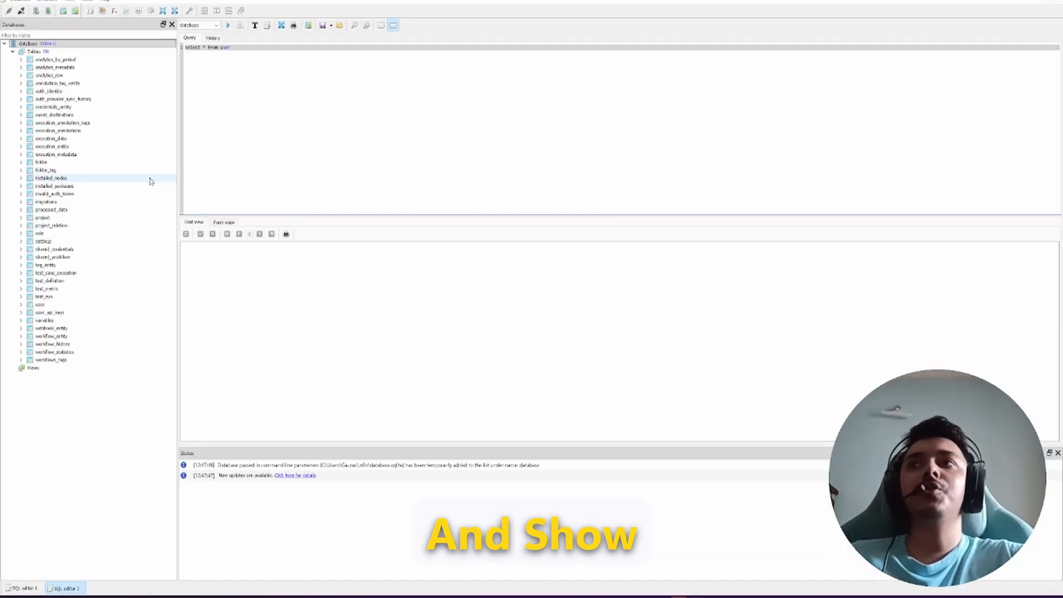
Step: Open the user table in SQLiteStudio and view its stored row on the Data tab
left_click(53, 394)
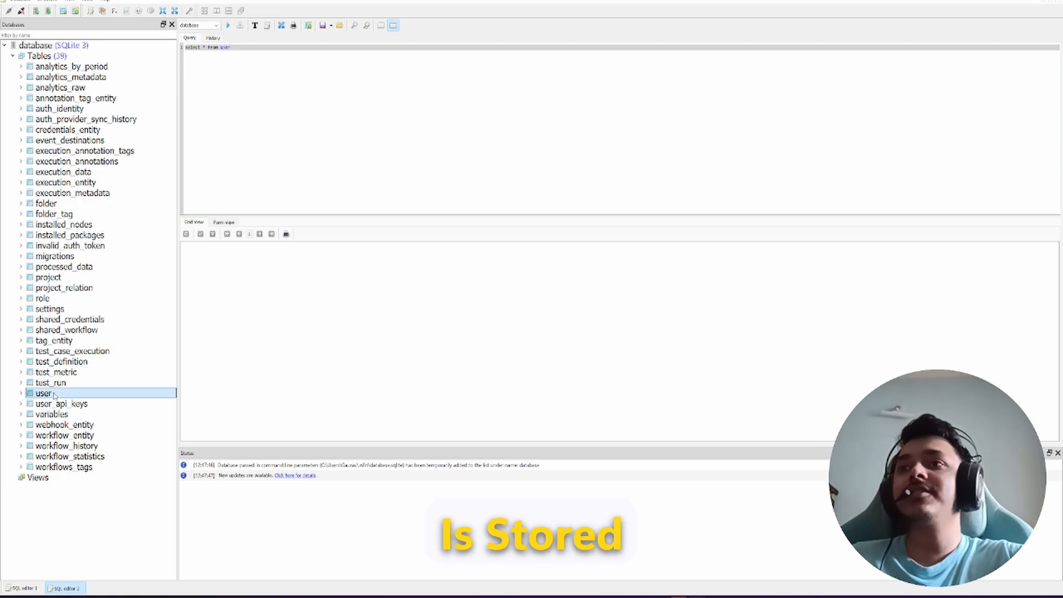
double_click(54, 393)
left_click(219, 24)
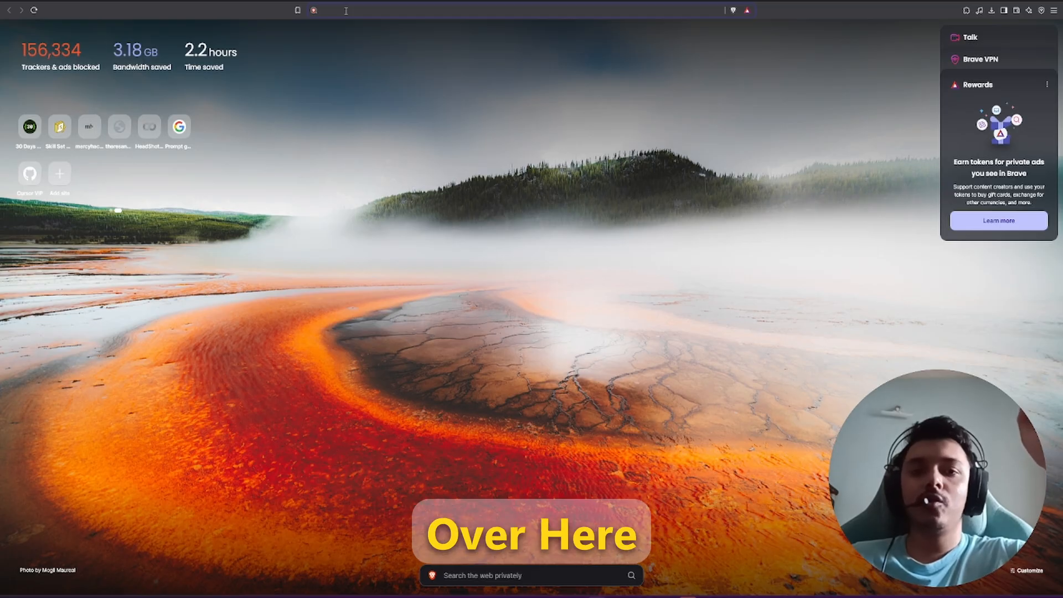
Step: Load sqlite.org and go to its Download page
type("sql")
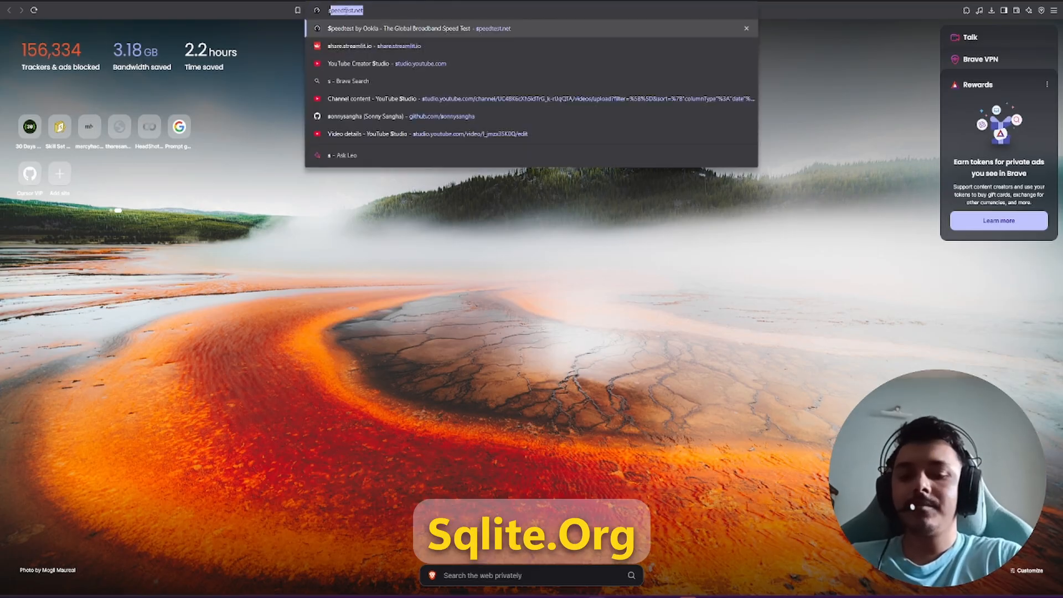
type("ite.org")
key("Return")
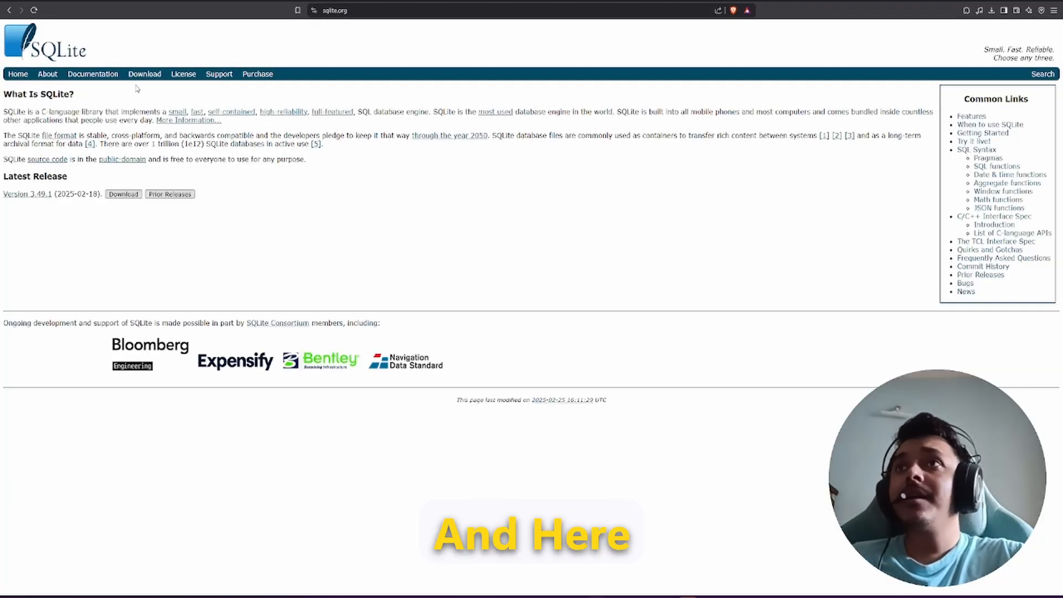
left_click(144, 73)
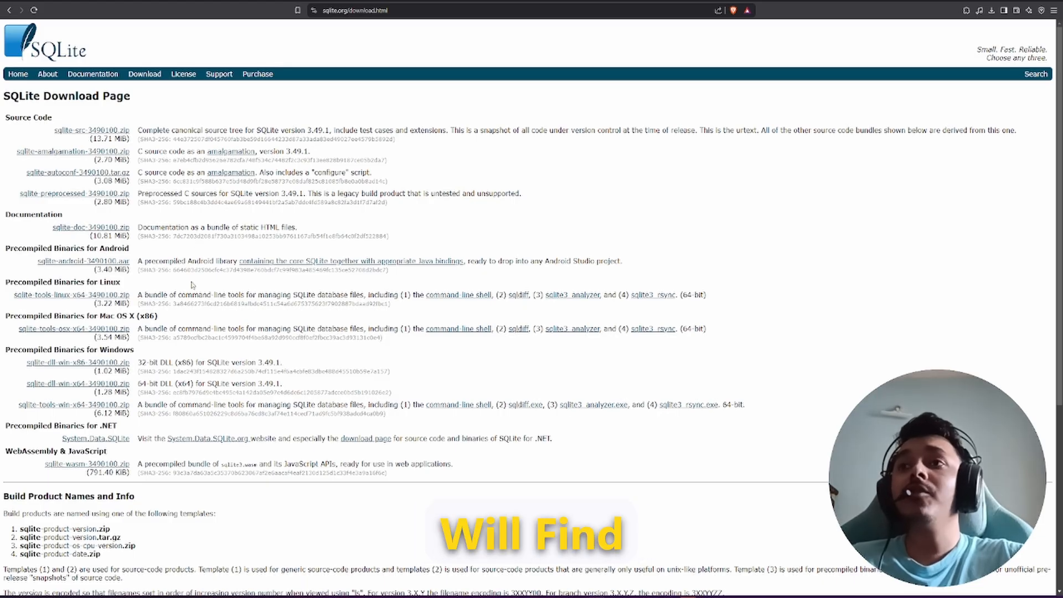
Step: Locate the Windows binaries and request sqlite-tools-win-x64-3490100.zip, cancelling the duplicate save
left_click_drag(6, 281, 170, 354)
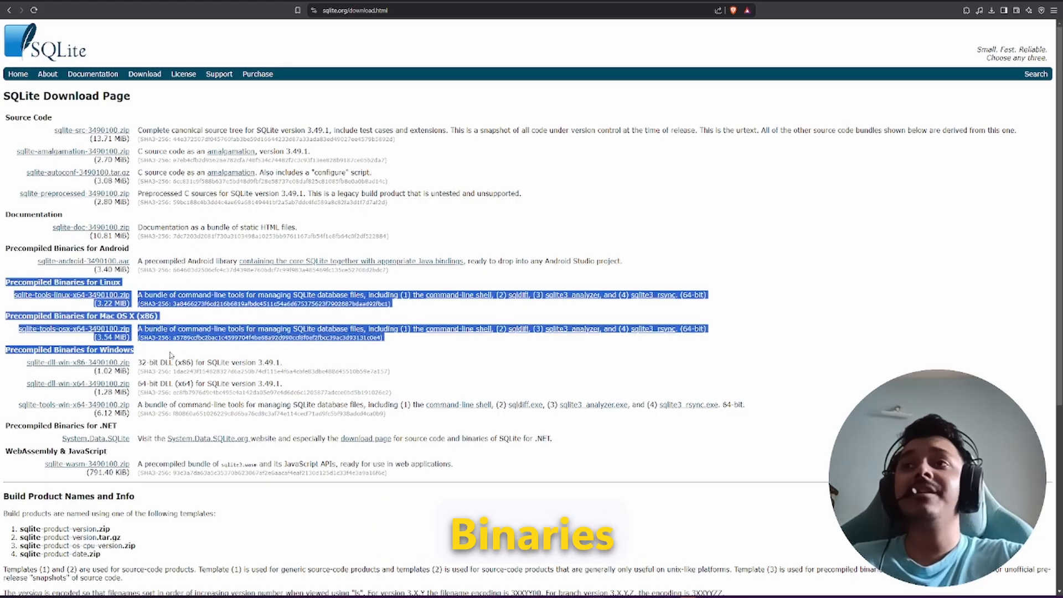
left_click(133, 282)
double_click(110, 282)
left_click_drag(161, 320, 100, 317)
left_click(132, 351)
left_click_drag(132, 354, 110, 361)
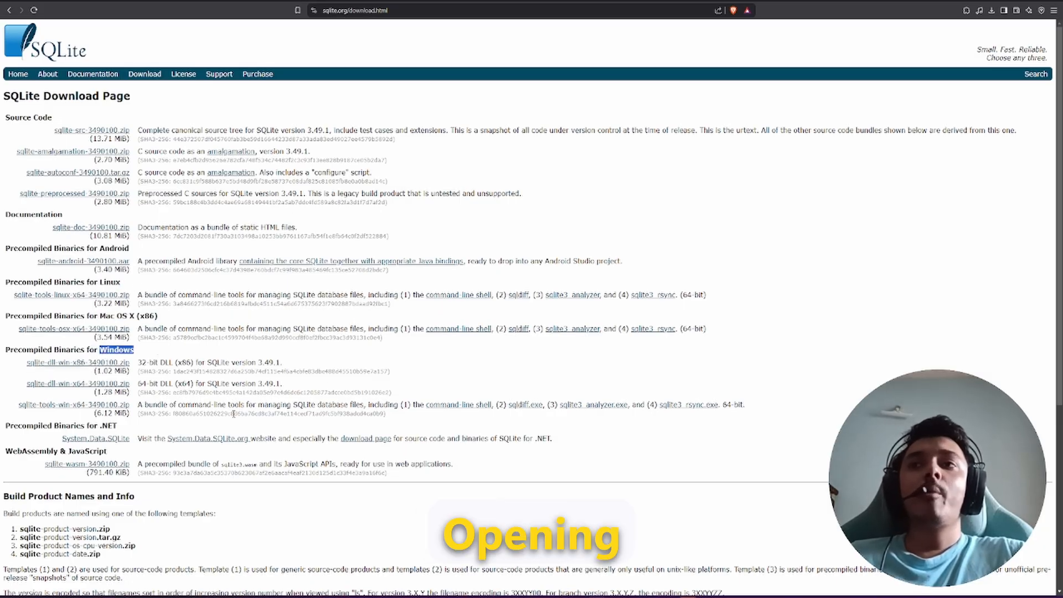
left_click(149, 355)
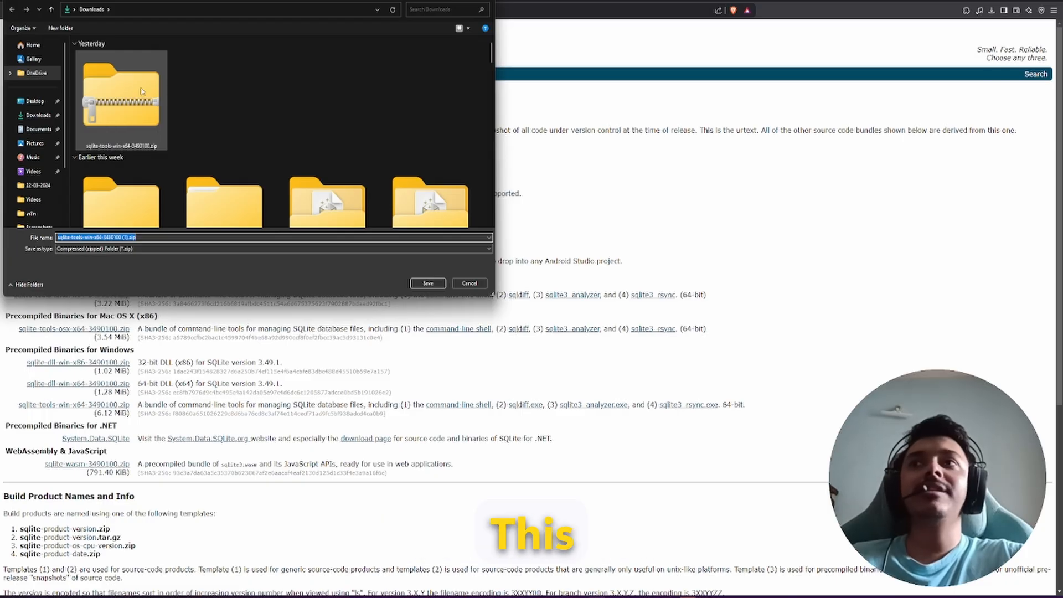
left_click(468, 284)
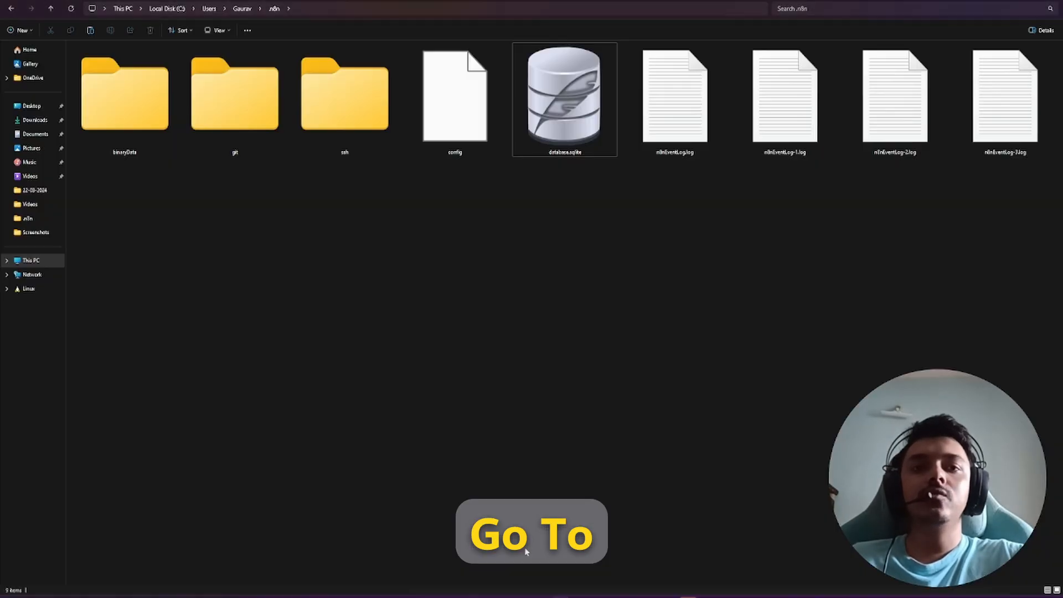
Step: Extract All from the sqlite-tools zip in Downloads
left_click(35, 120)
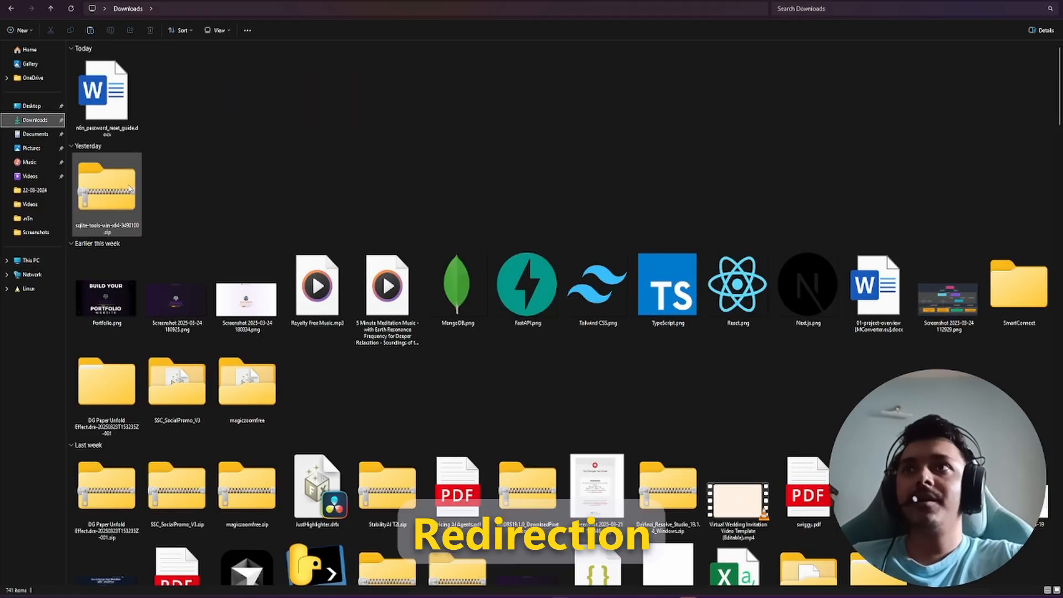
left_click(94, 212)
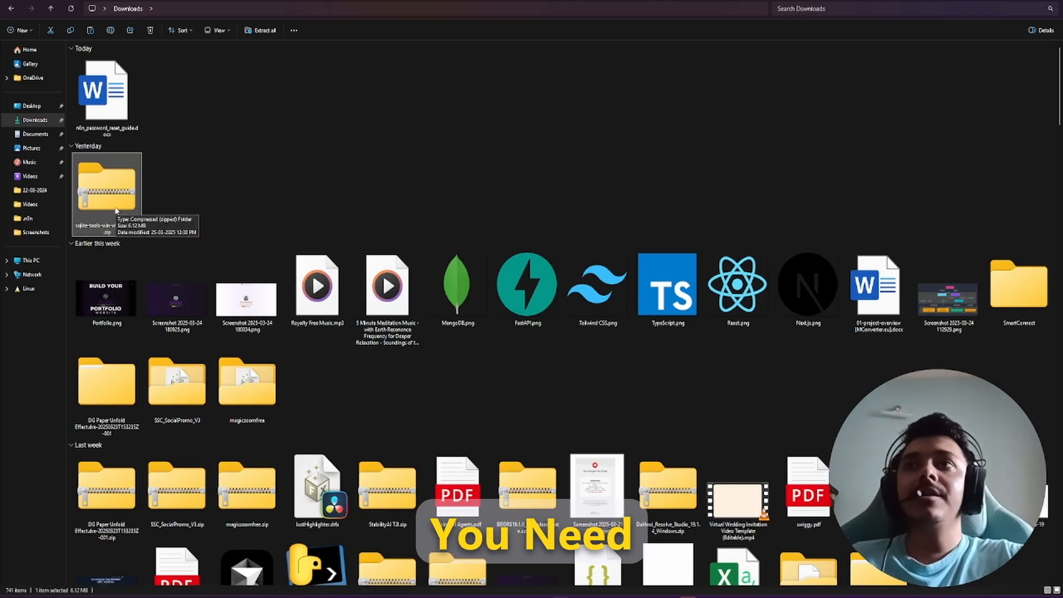
right_click(117, 211)
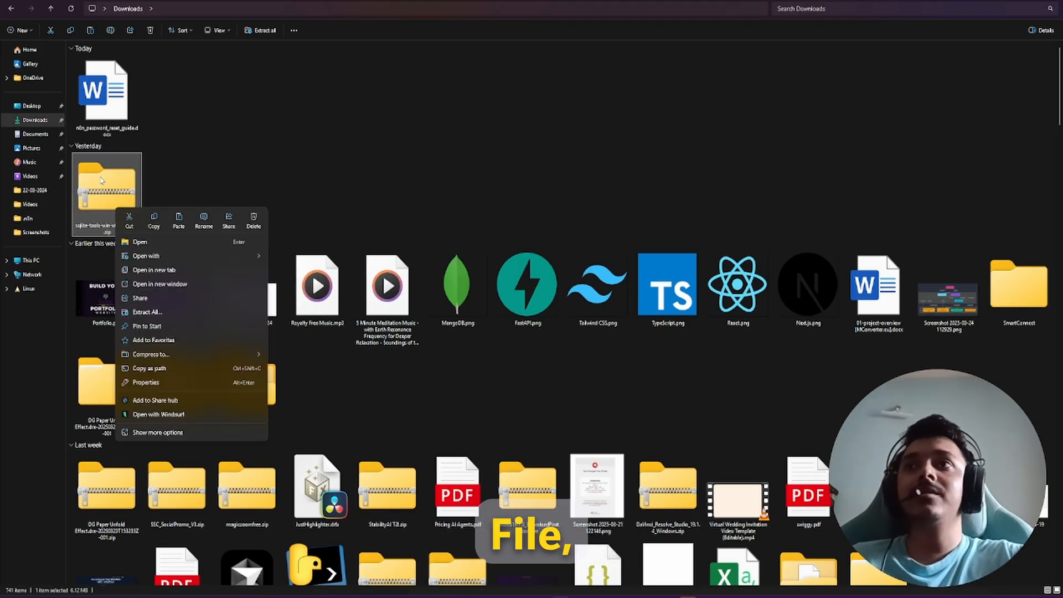
left_click(101, 181)
Step: Open the sqlite folder on Local Disk (C:) to see the extracted tools
left_click(33, 260)
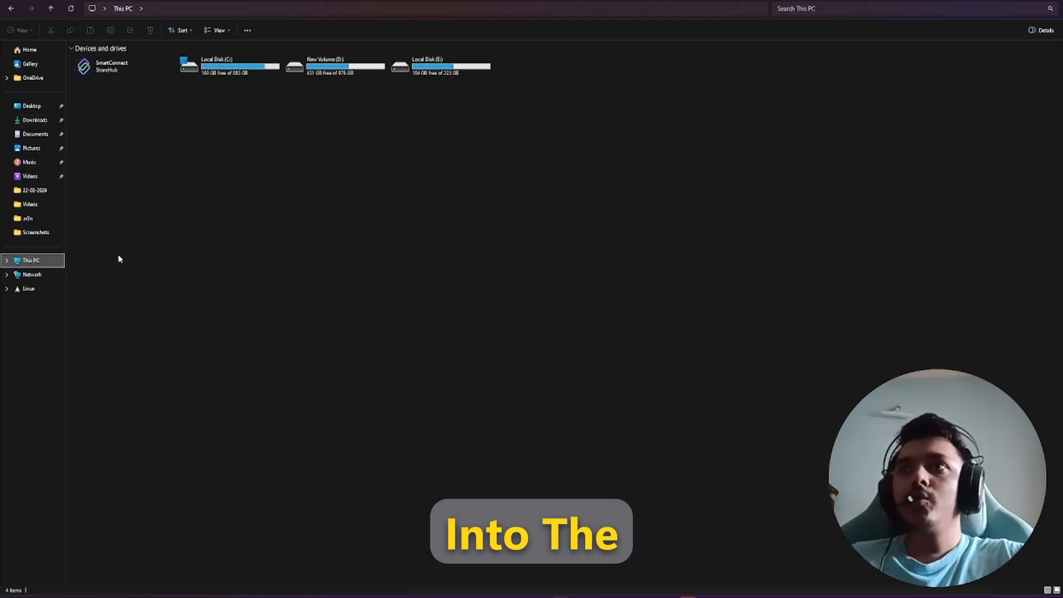
double_click(185, 77)
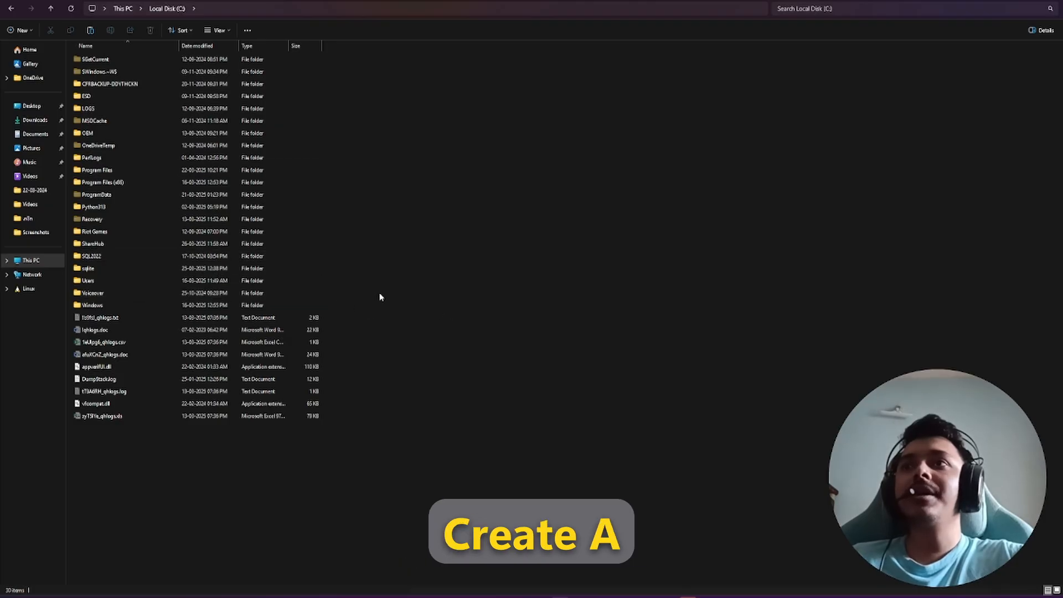
scroll(540, 299, "up", 5, "ctrl")
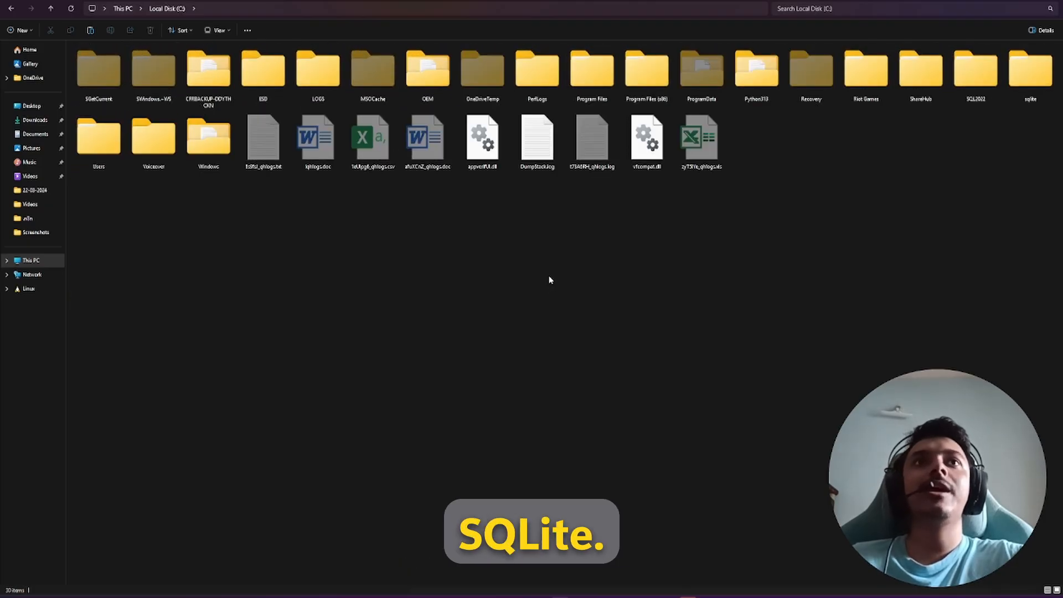
scroll(549, 280, "up", 1, "ctrl")
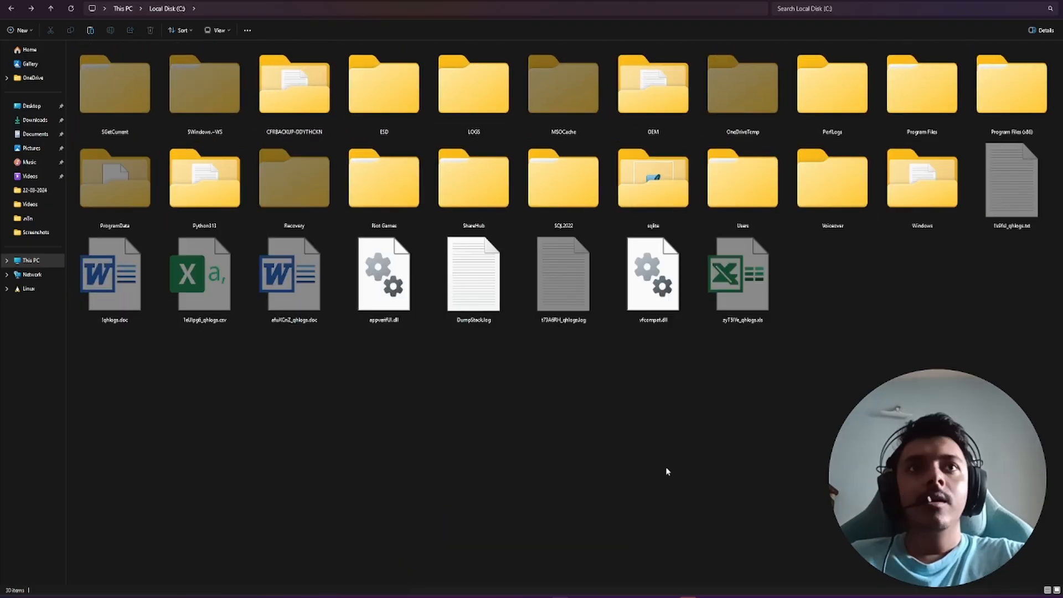
double_click(643, 206)
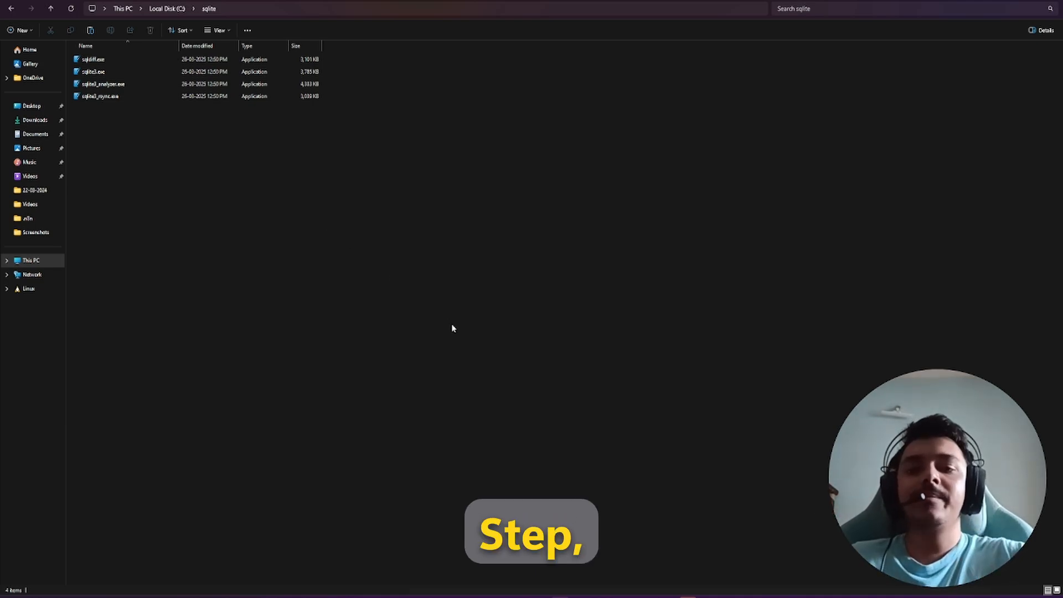
Step: Replace the normal Command Prompt with one run as administrator
key("super")
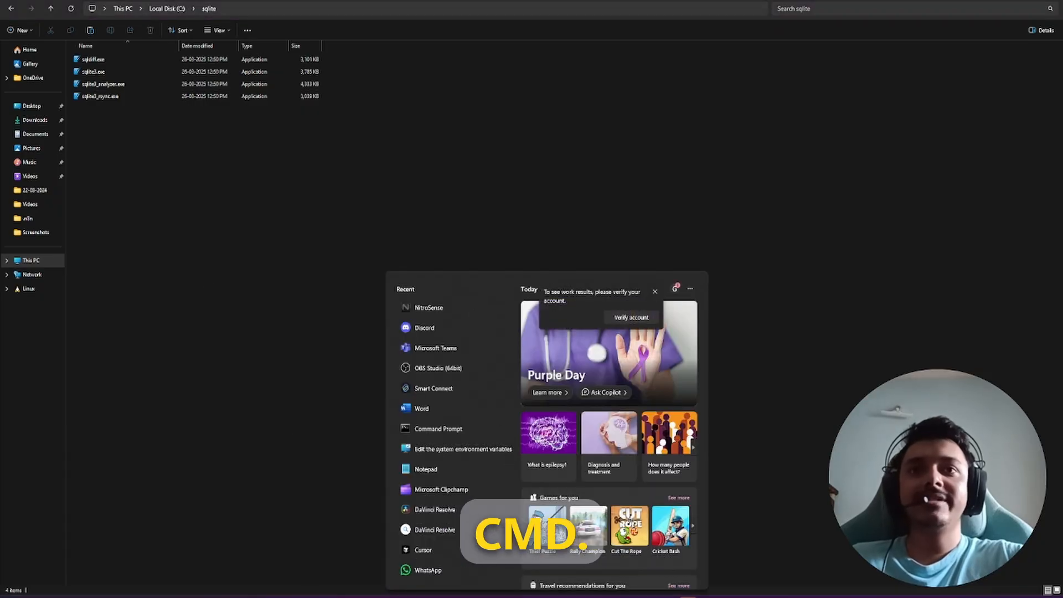
left_click(443, 428)
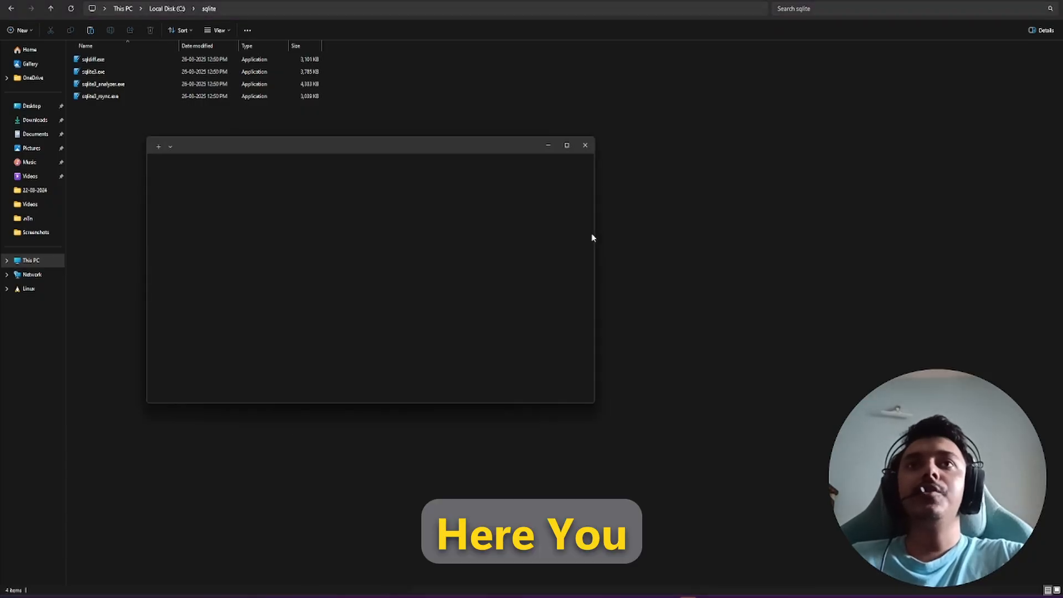
left_click(592, 142)
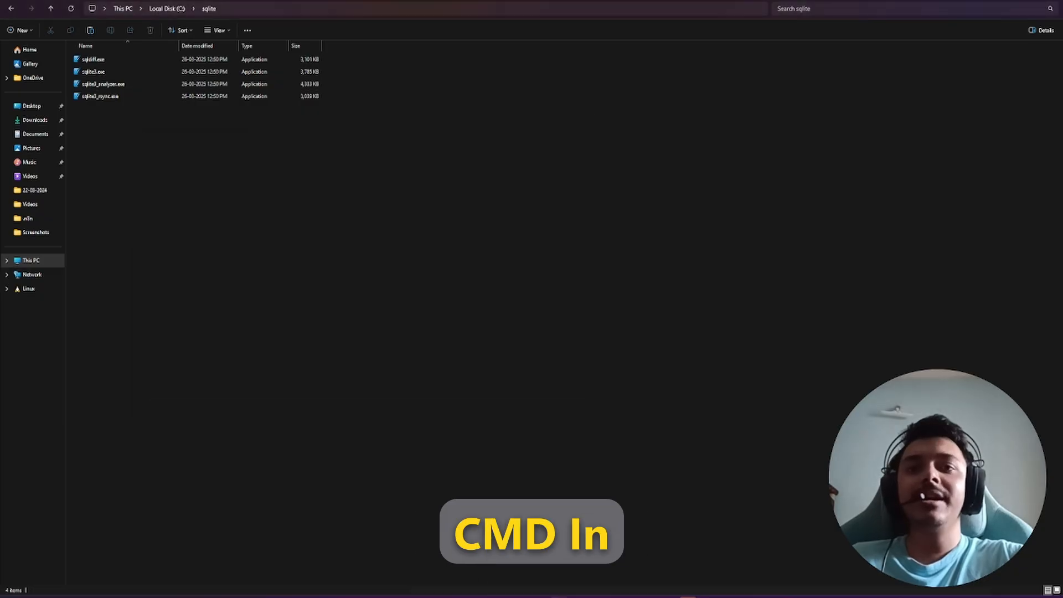
key("super")
type("cmd")
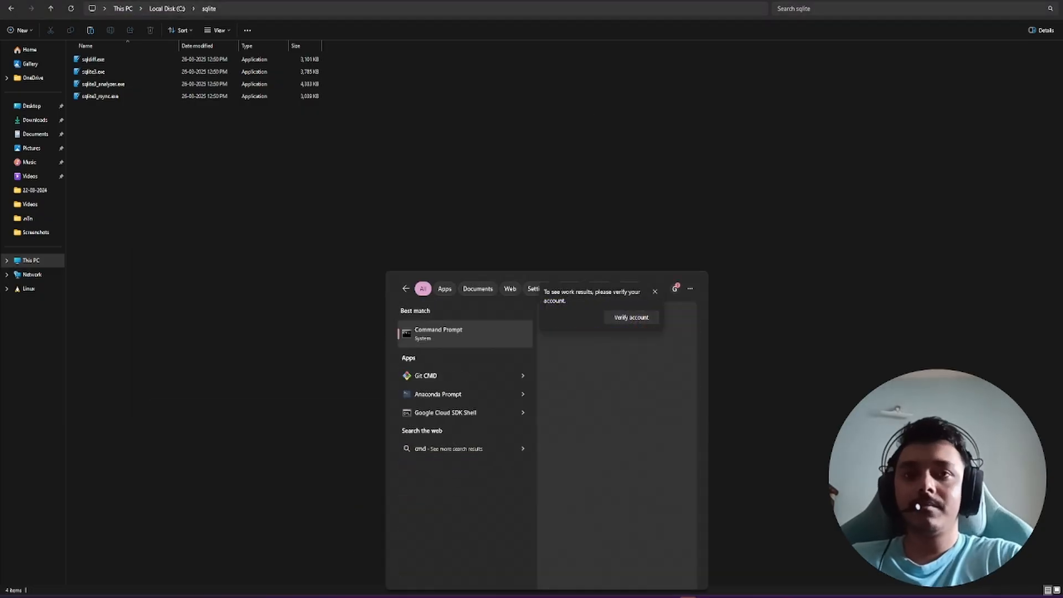
left_click(579, 410)
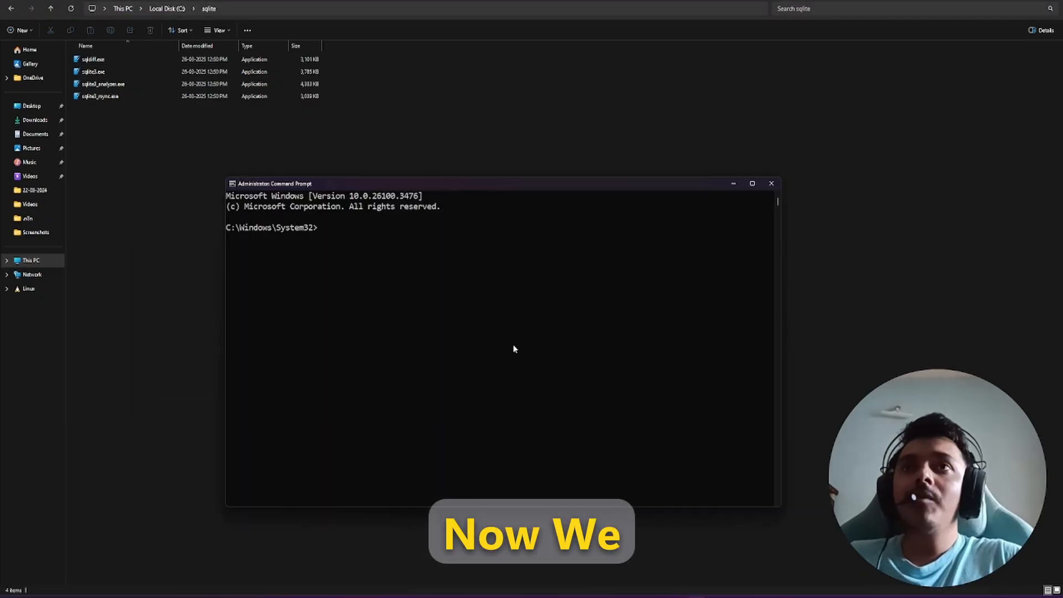
Step: Check sqlite3.exe's location in Properties, enter C:\sqlite\sqlite3.exe at the prompt, and return to This PC
left_click(128, 71)
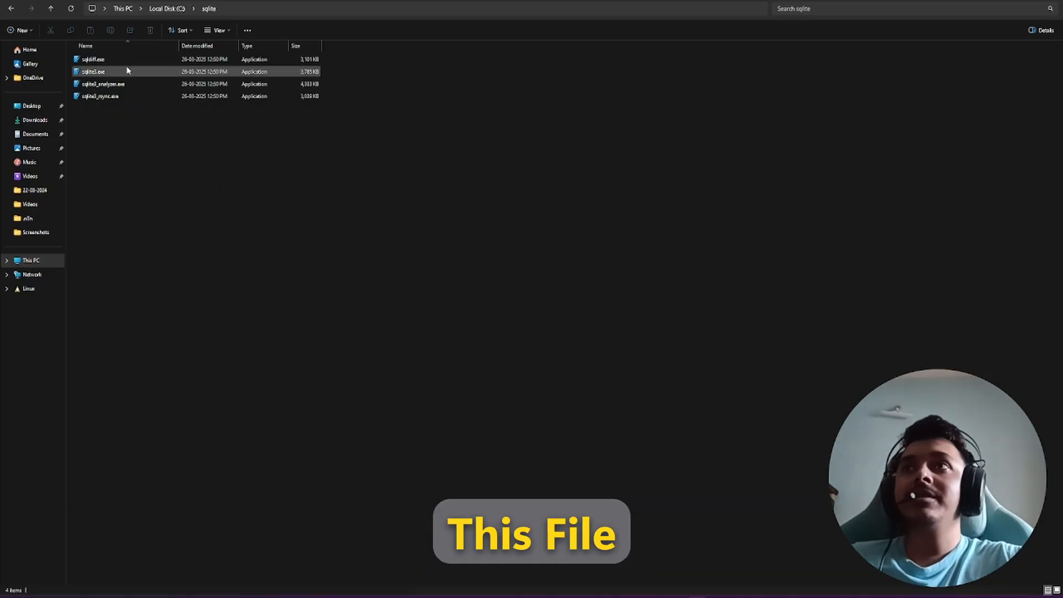
right_click(105, 76)
left_click(142, 274)
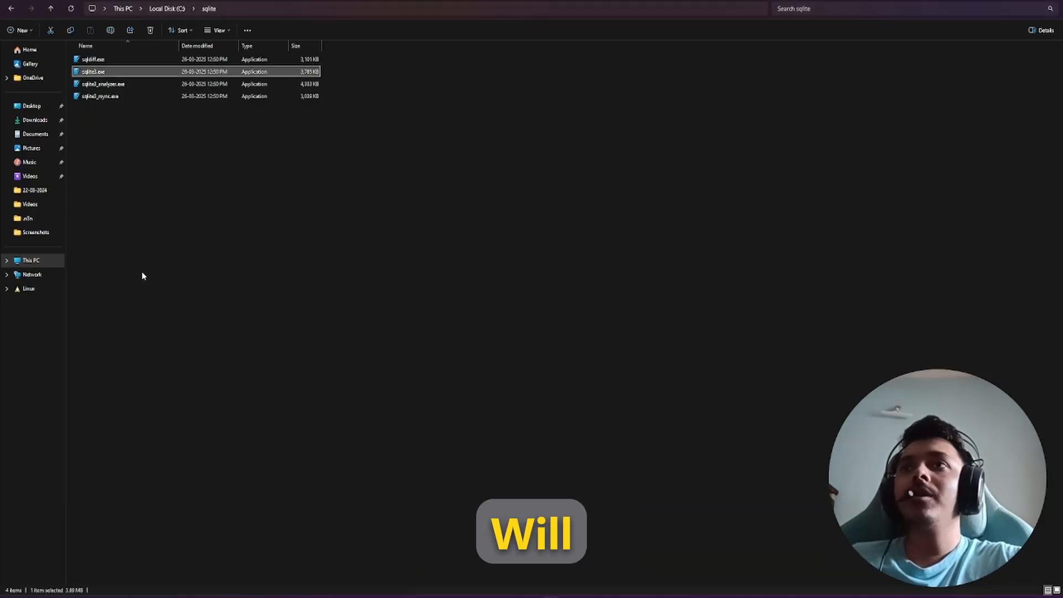
left_click(160, 314)
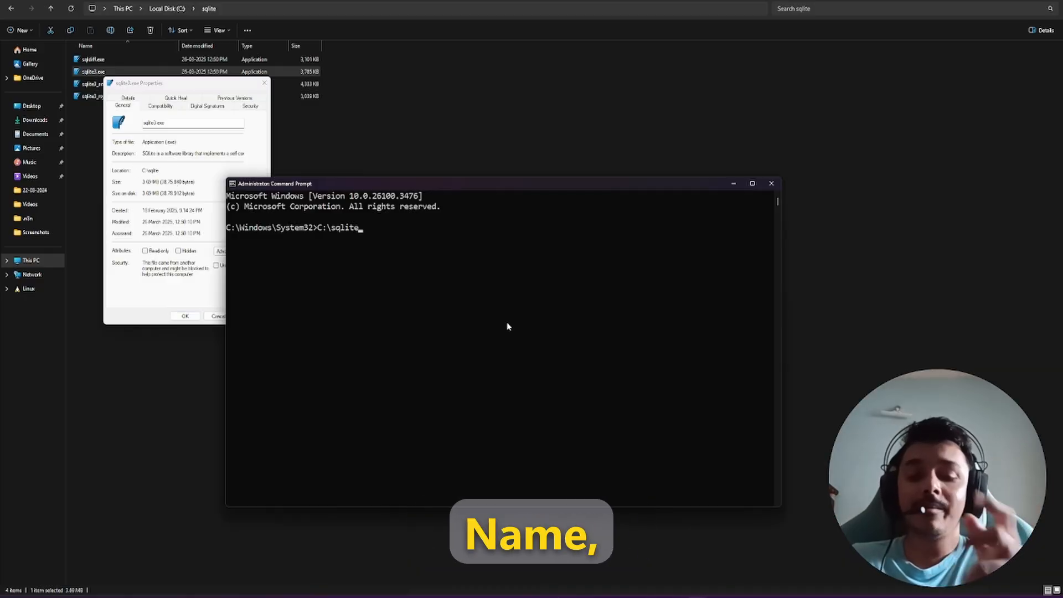
type("\\")
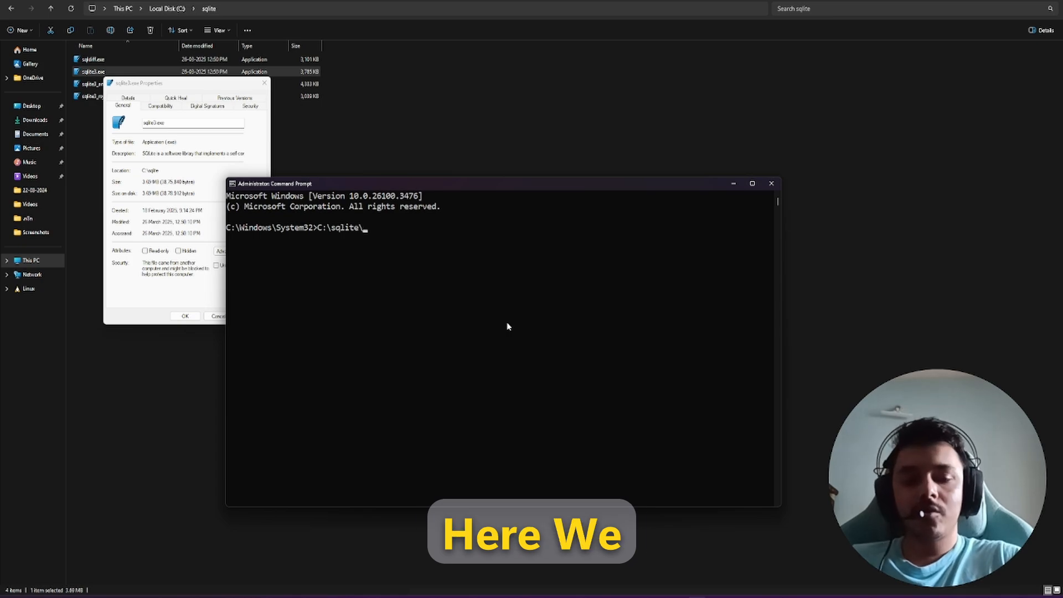
type("sqlite3.exe")
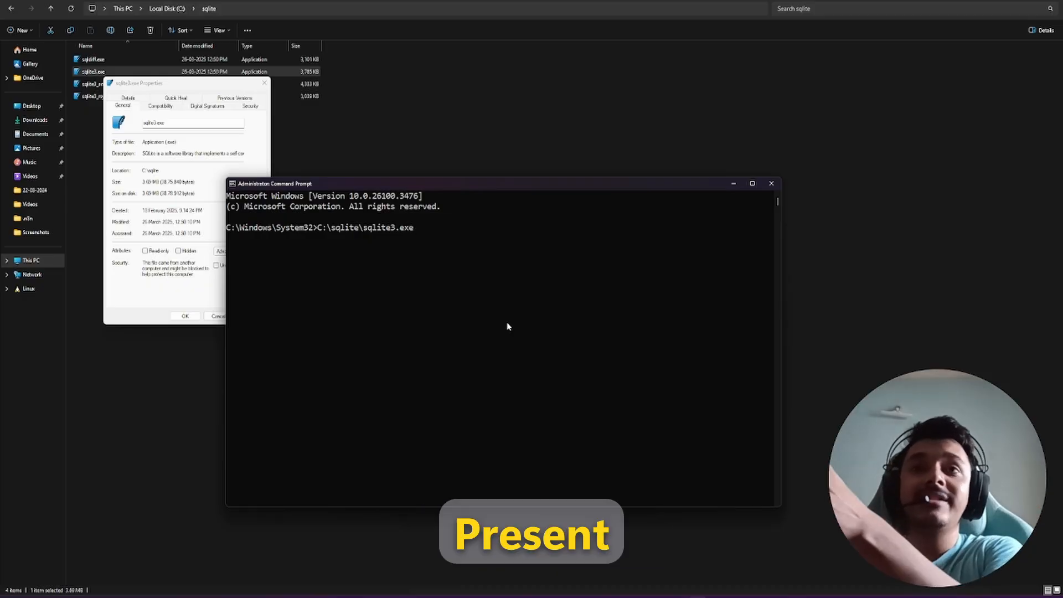
left_click(178, 384)
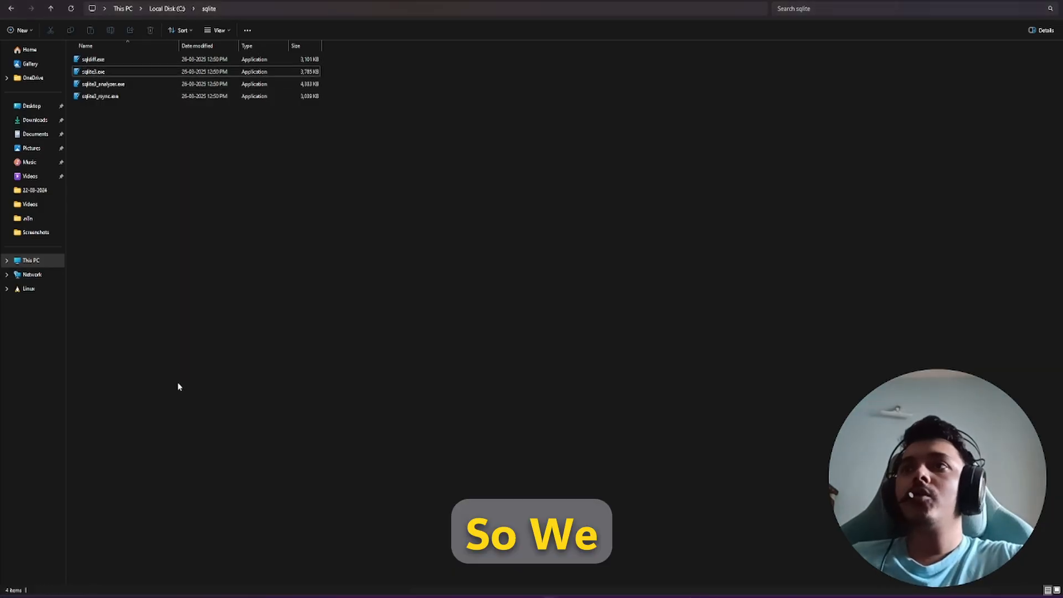
left_click(36, 262)
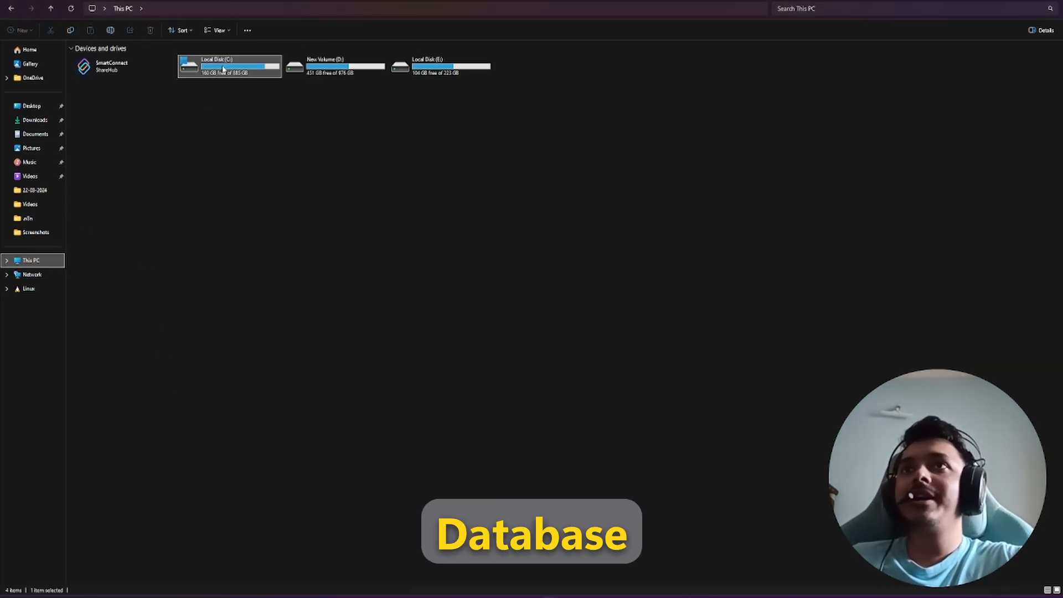
Step: Browse C: > Users > home folder > .n8n and open database.sqlite's Properties for its path
double_click(223, 68)
double_click(741, 188)
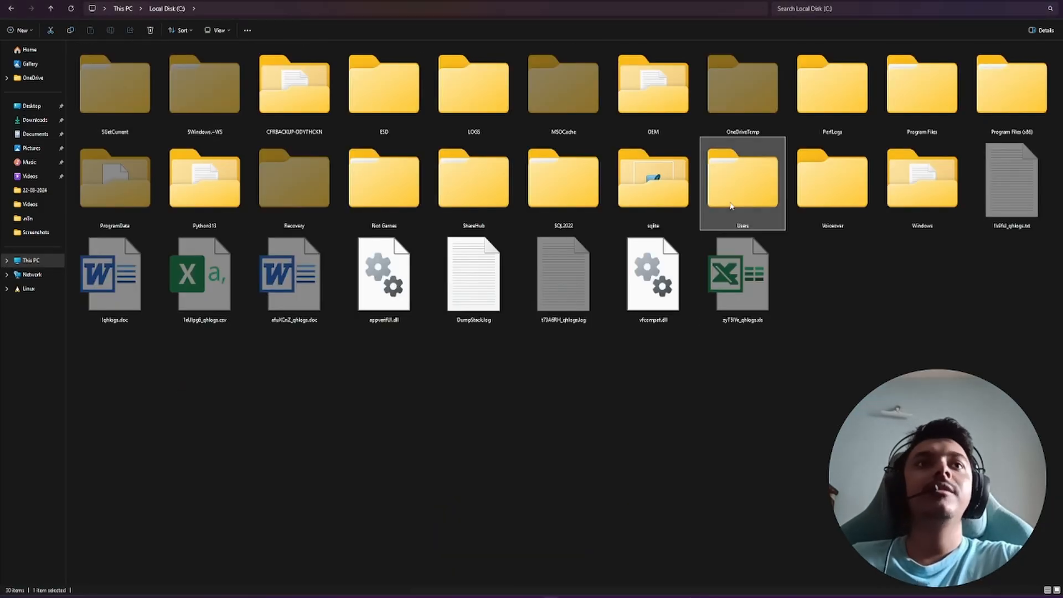
double_click(143, 65)
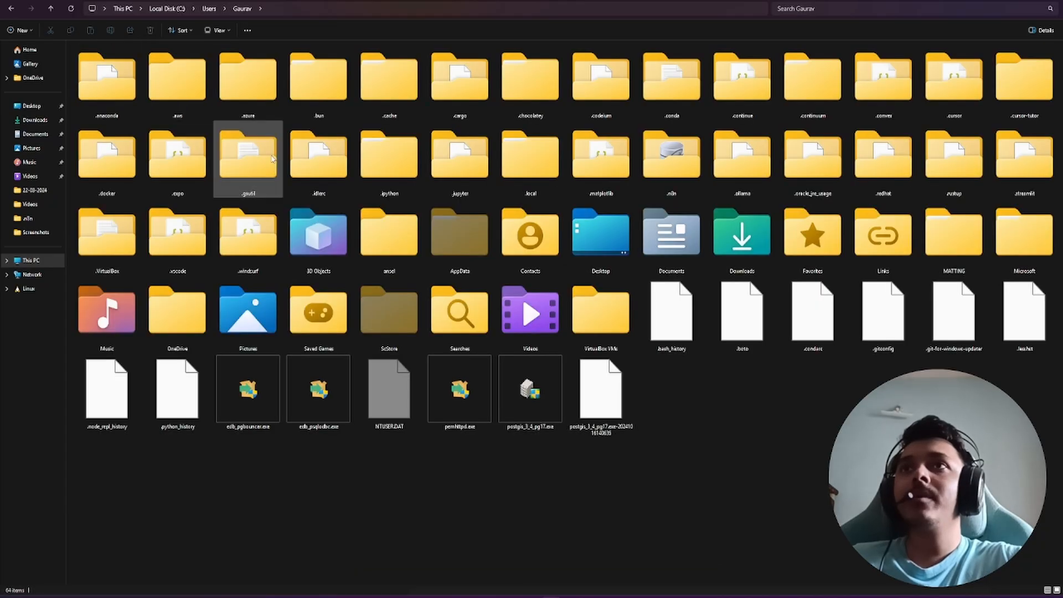
left_click(680, 166)
double_click(680, 166)
left_click(561, 105)
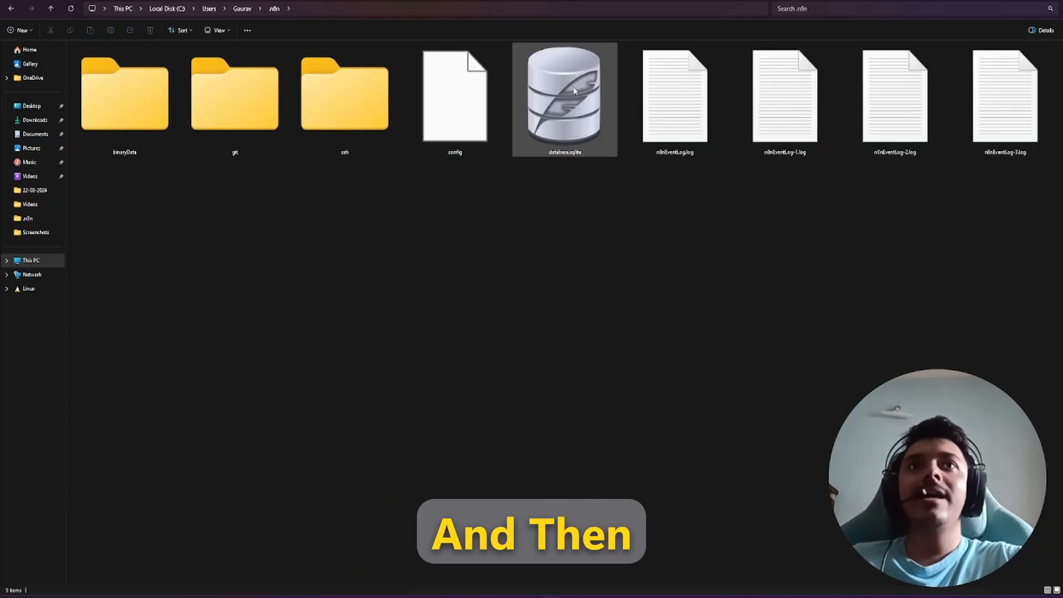
right_click(559, 105)
left_click(587, 289)
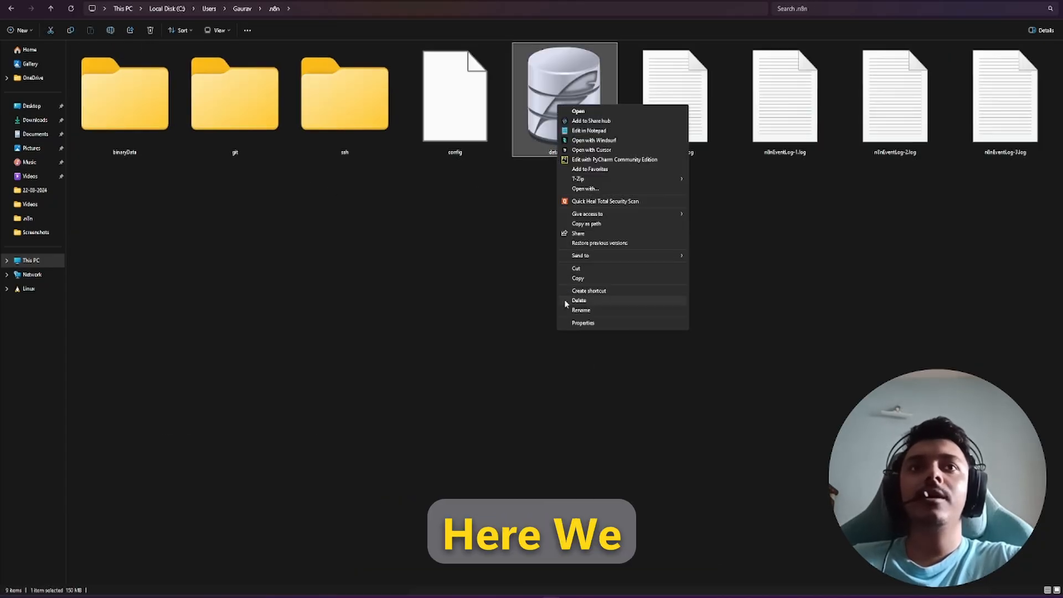
left_click(611, 321)
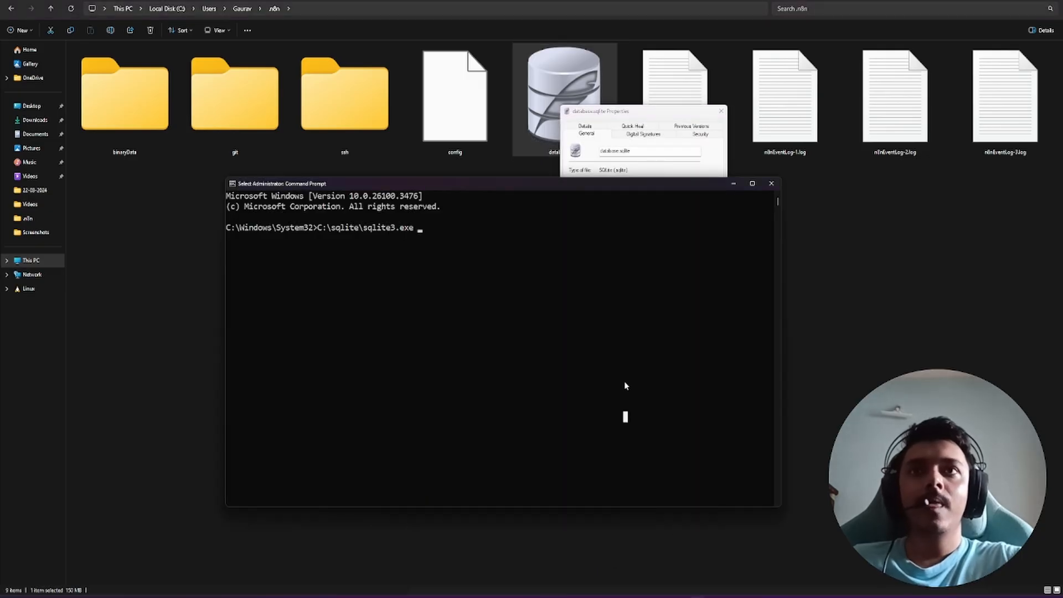
Step: Append the .n8n path plus \database.sqlite to the sqlite3.exe command and run it
key("Escape")
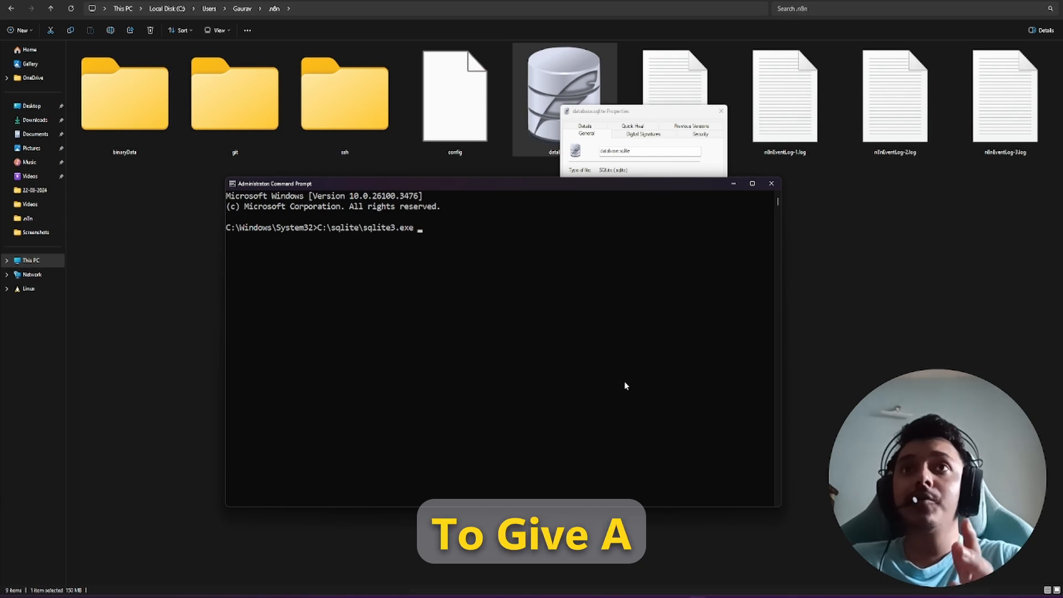
key("ctrl+v")
type("\\")
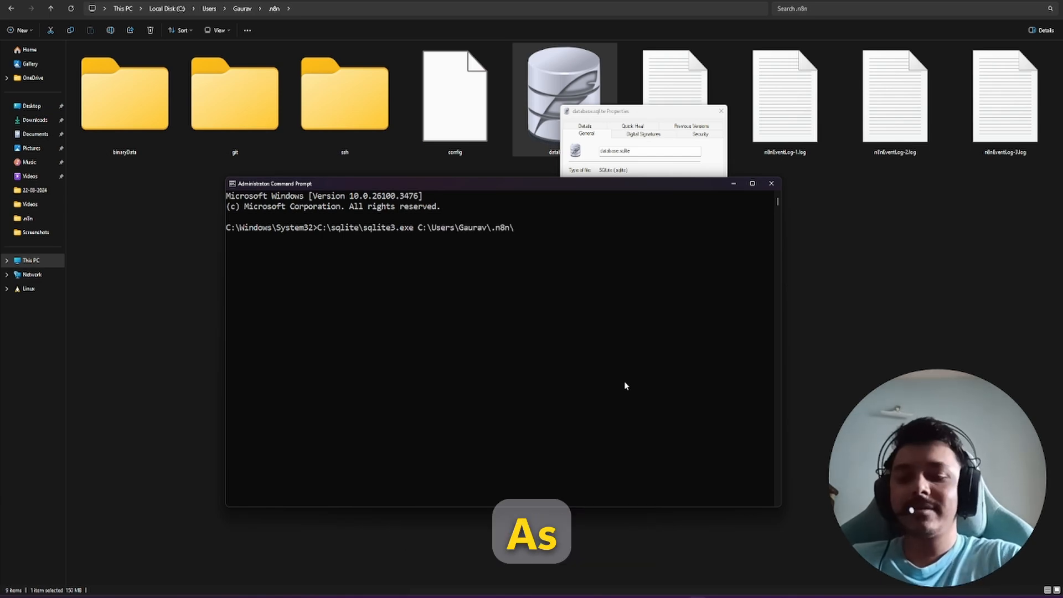
type("database.sqlite")
key("Return")
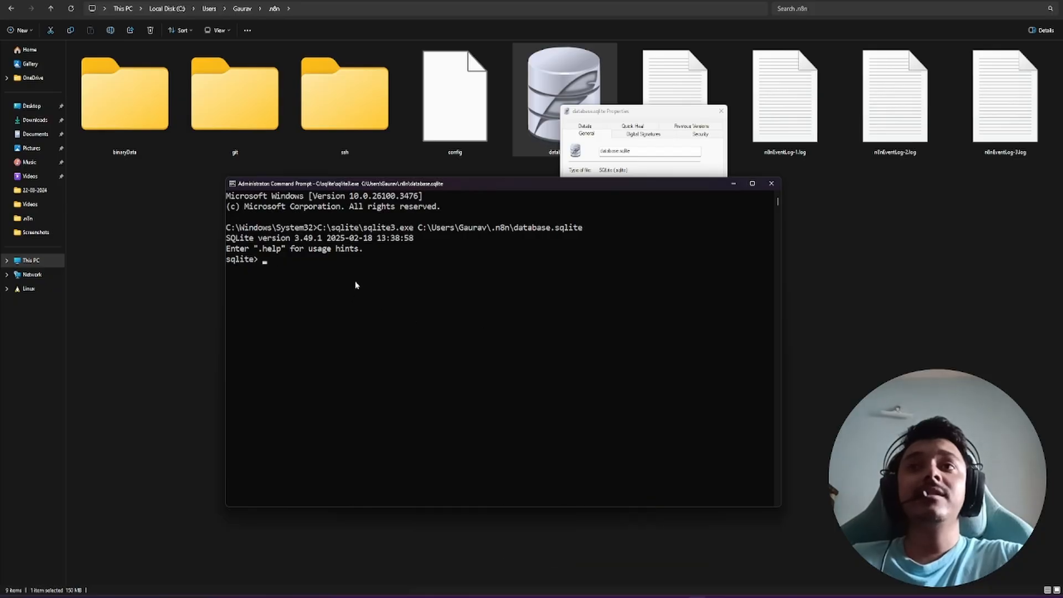
Step: Reposition the sqlite3 console window higher on the screen
left_click_drag(450, 187, 495, 198)
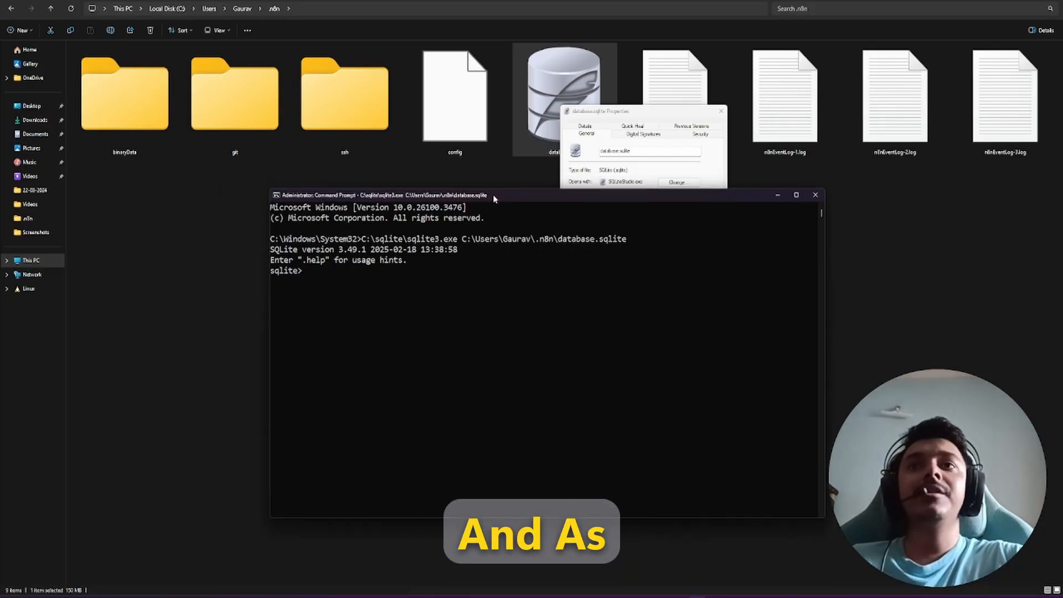
scroll(360, 290, "up", 2, "ctrl")
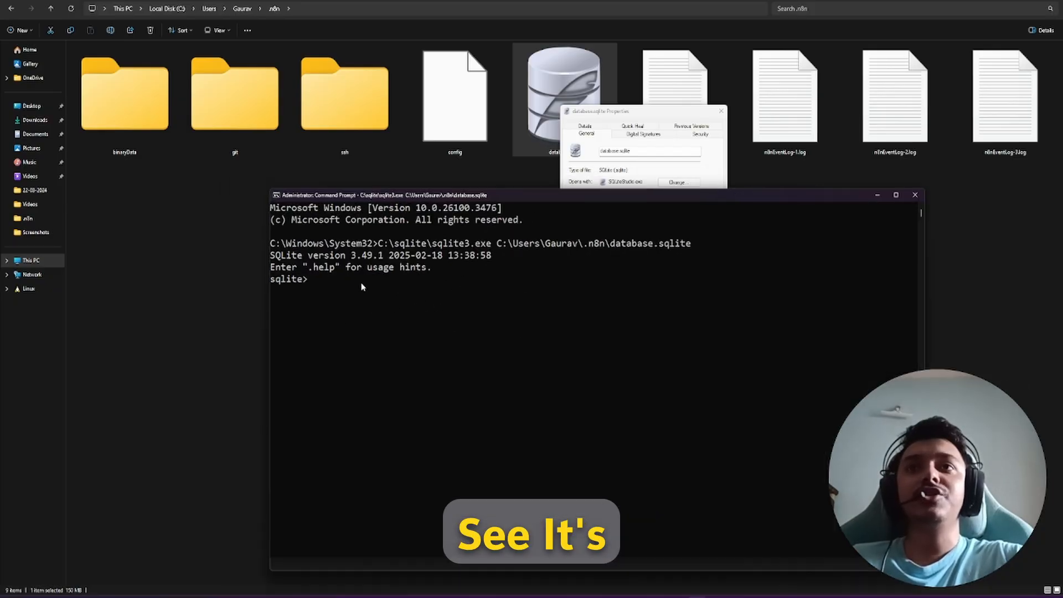
left_click(564, 208)
left_click_drag(571, 195, 435, 79)
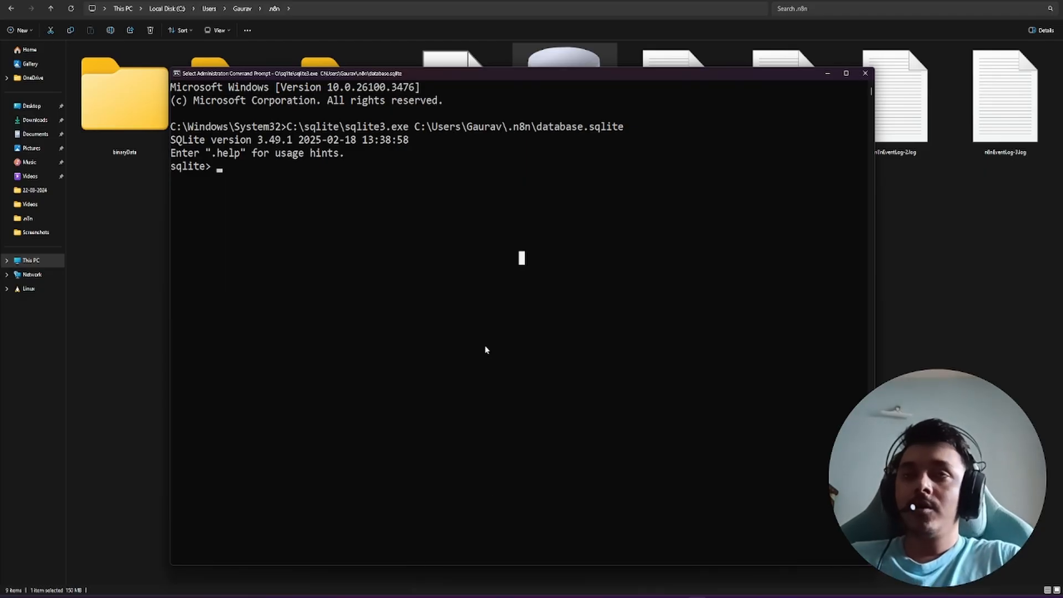
Step: Run SELECT email FROM user; to show the account's stored email address
type("SQ")
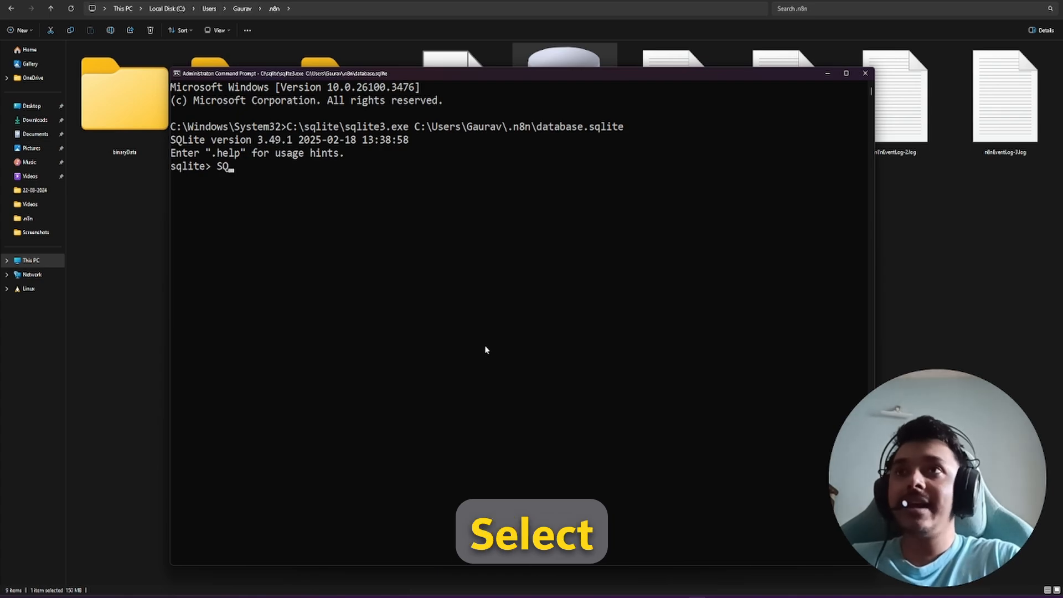
key("BackSpace")
key("BackSpace")
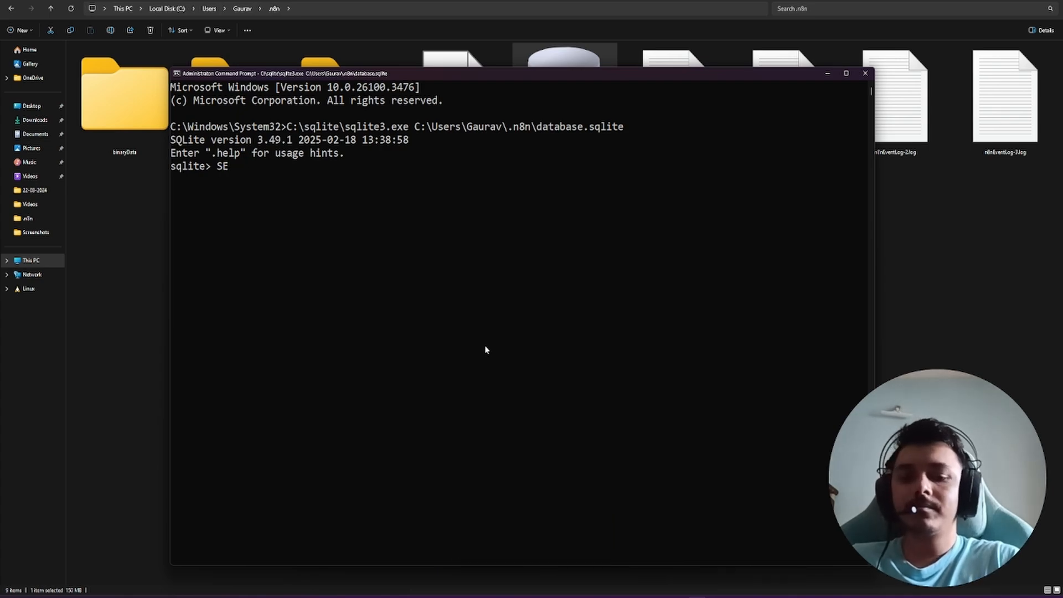
type("SELECT em")
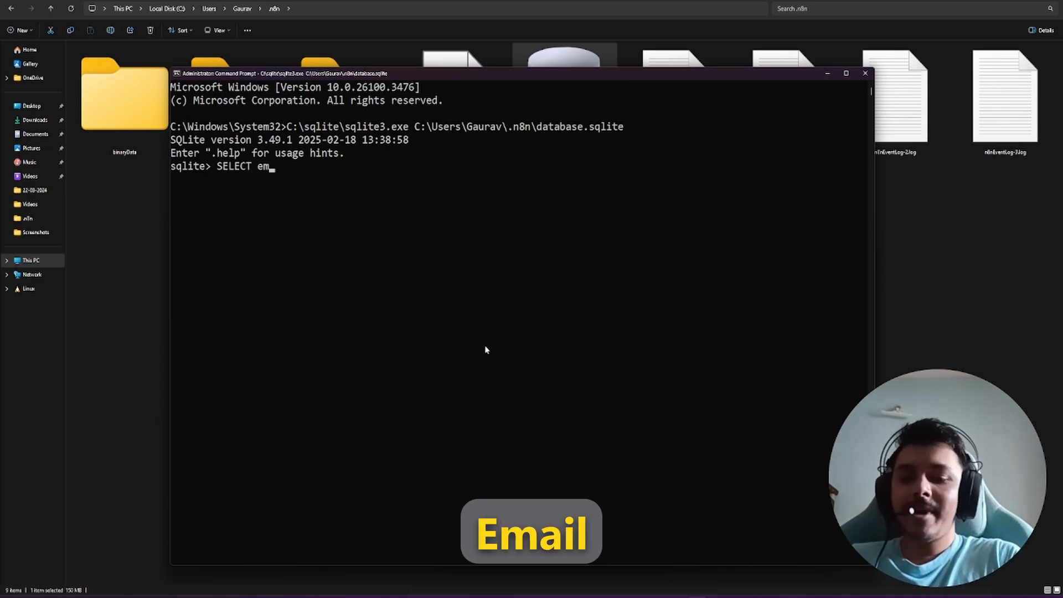
type("ail FROPM")
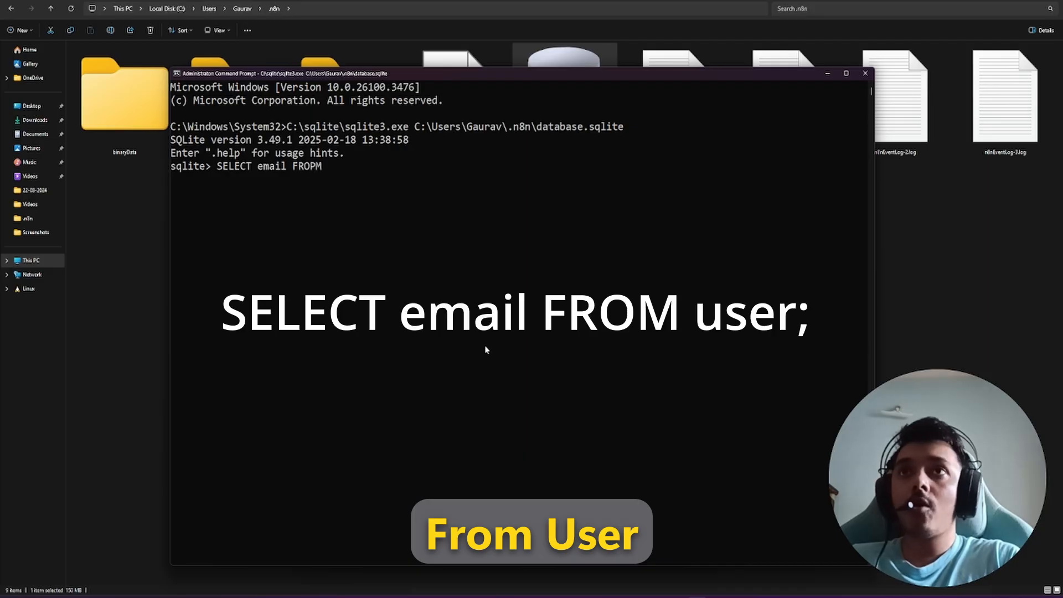
key("BackSpace")
key("BackSpace")
type("M user;")
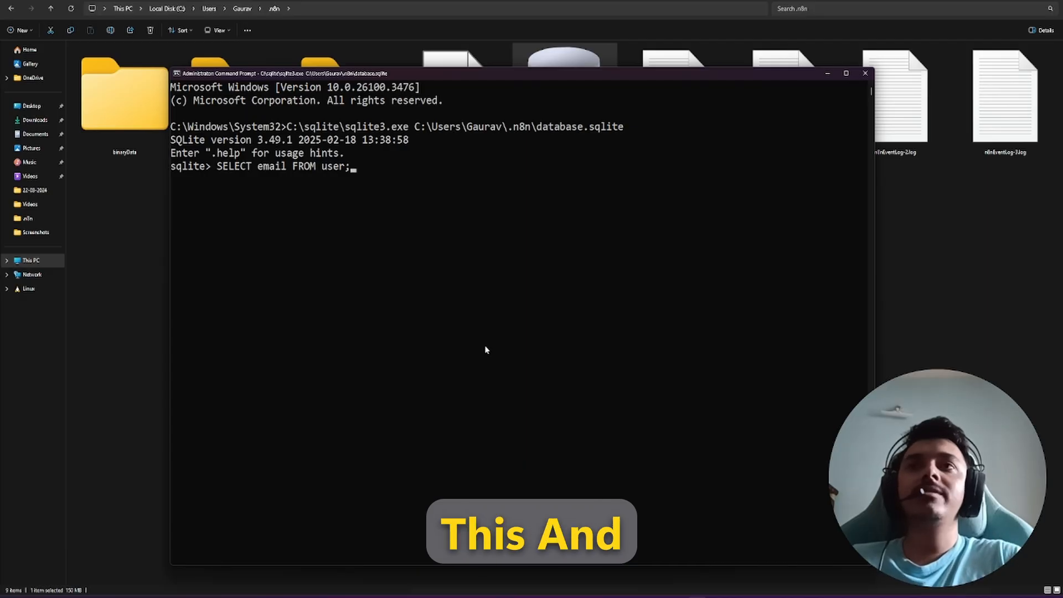
key("Return")
left_click(393, 285)
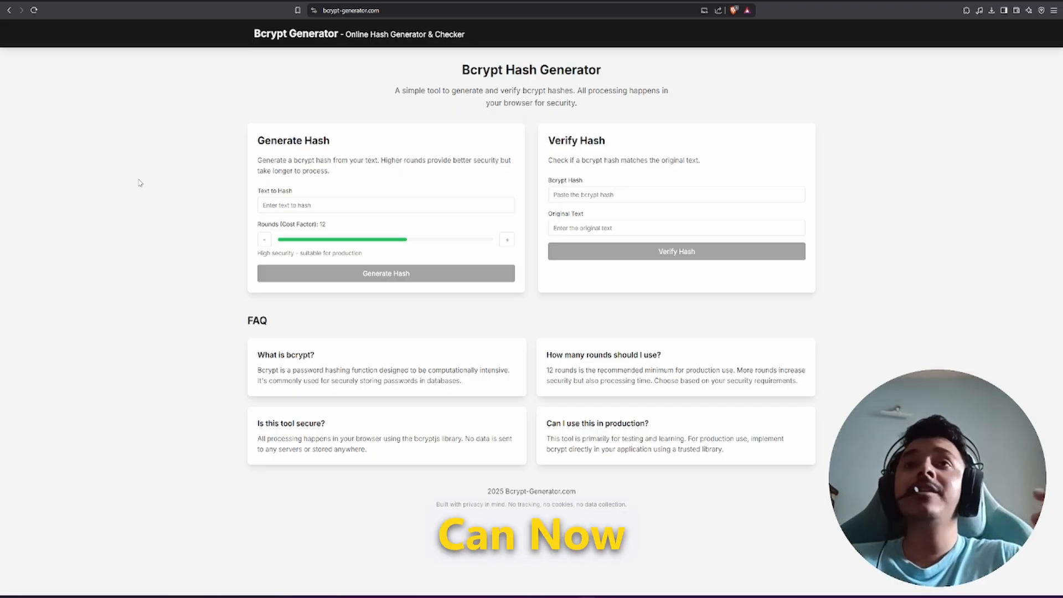
Step: Enter the new password in Text to Hash at 150% page zoom, keeping Rounds at 12
left_click(315, 204)
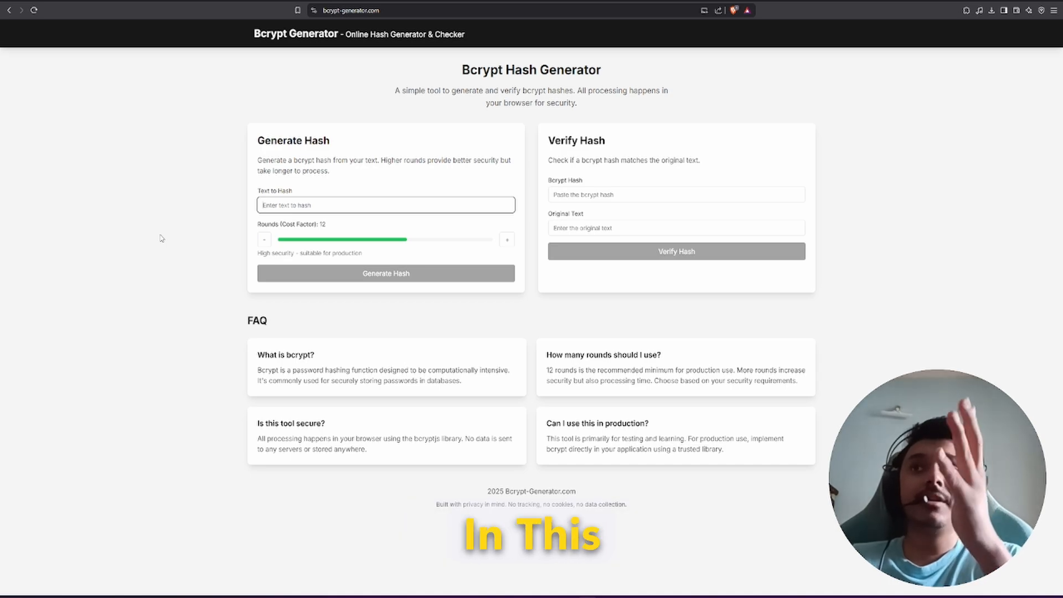
key("ctrl+plus")
key("ctrl+plus")
key("ctrl+plus")
key("ctrl+plus")
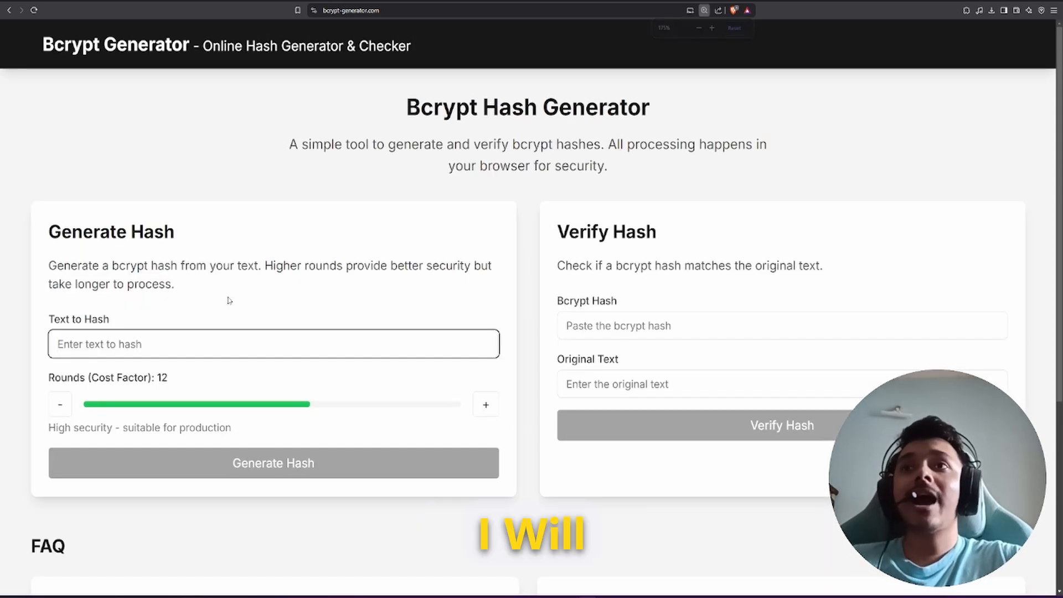
key("ctrl+minus")
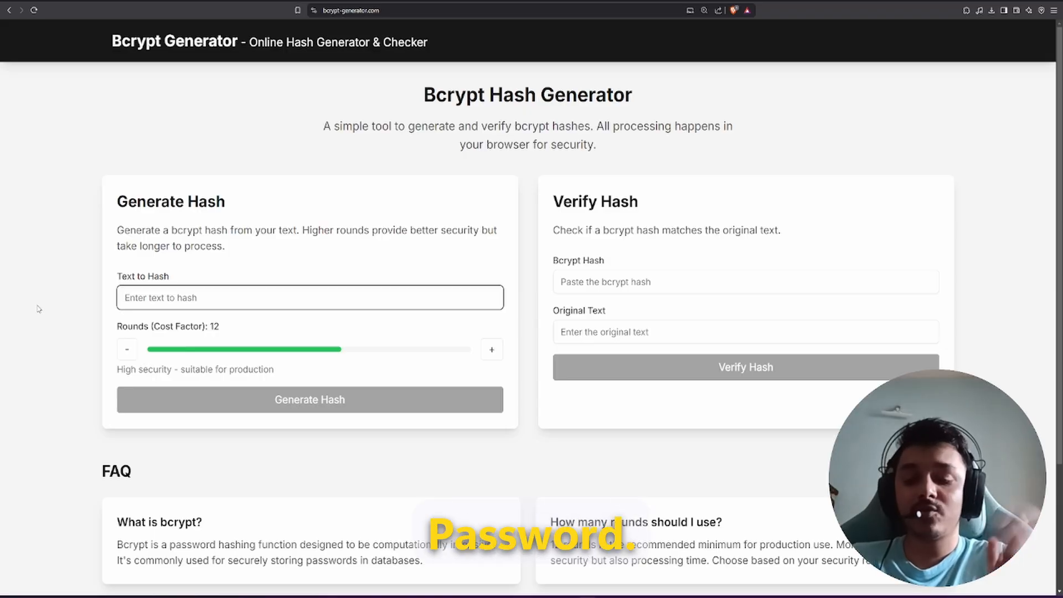
type("*")
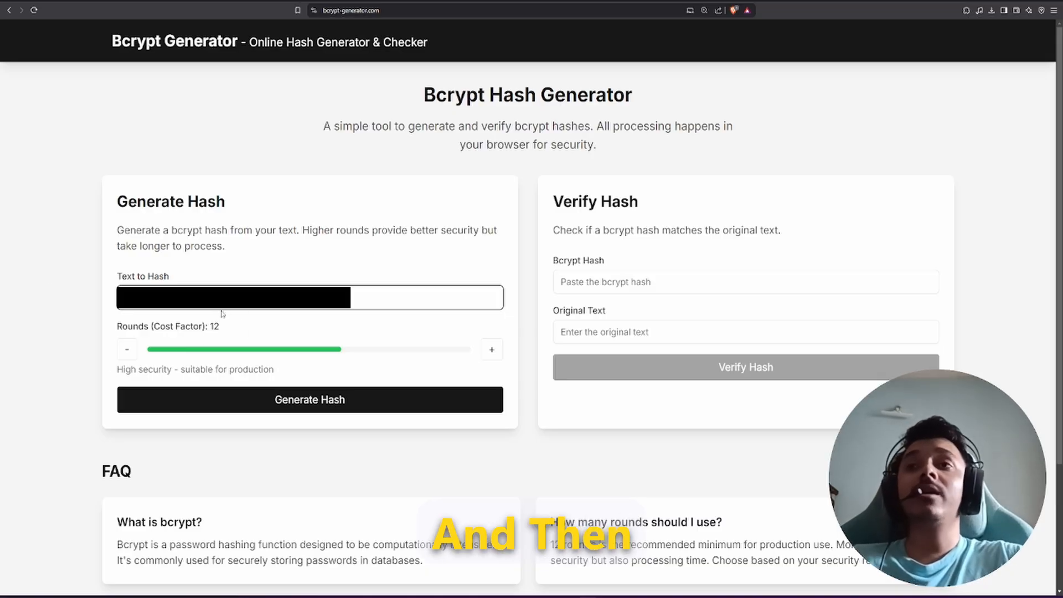
left_click(210, 330)
double_click(214, 326)
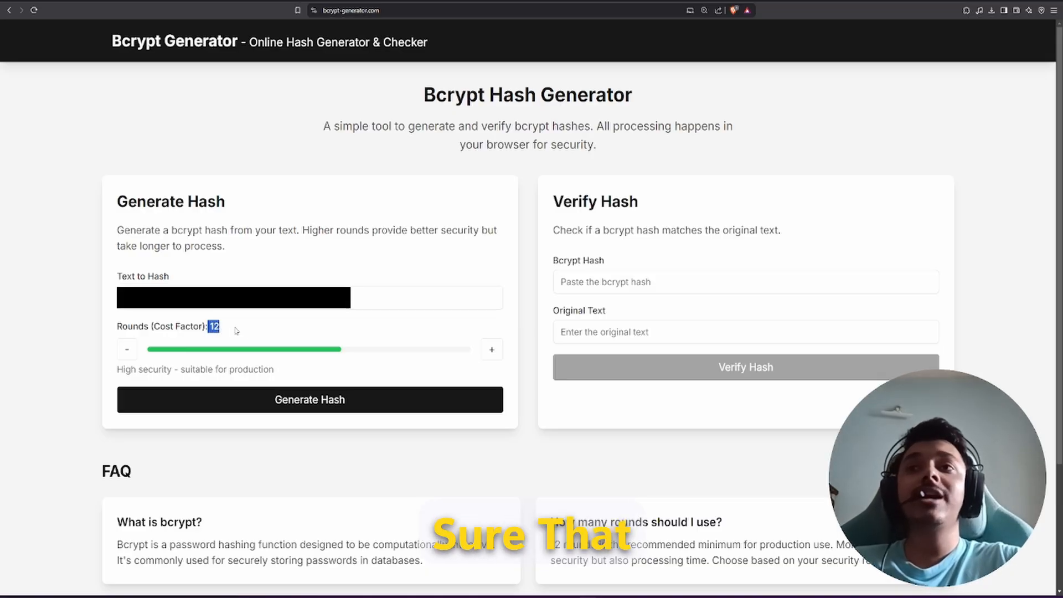
left_click_drag(229, 323, 108, 325)
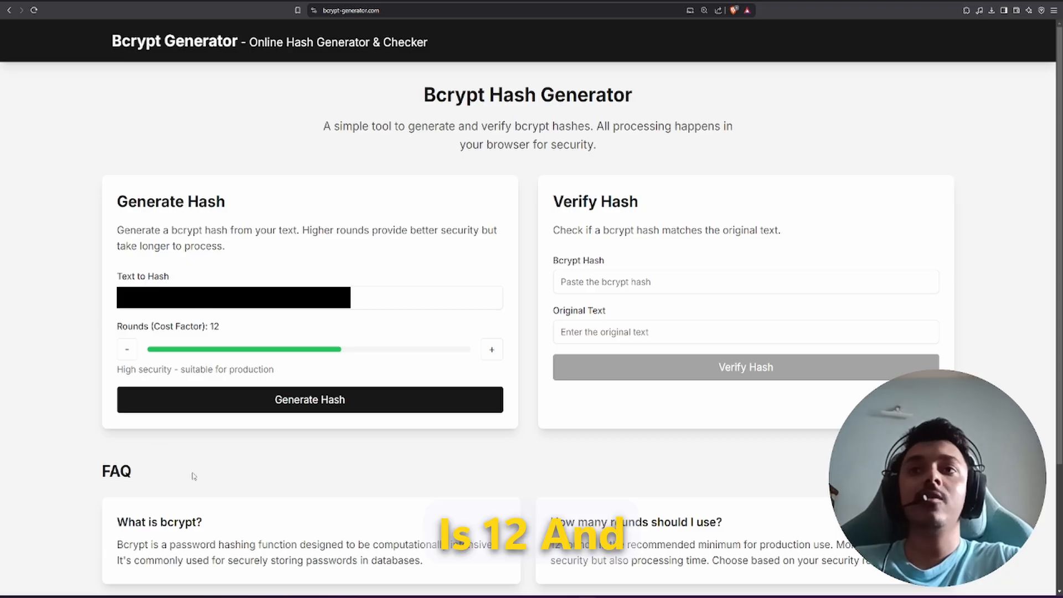
Step: Generate the bcrypt hash and copy it to the clipboard
left_click(307, 407)
scroll(341, 391, "down", 1)
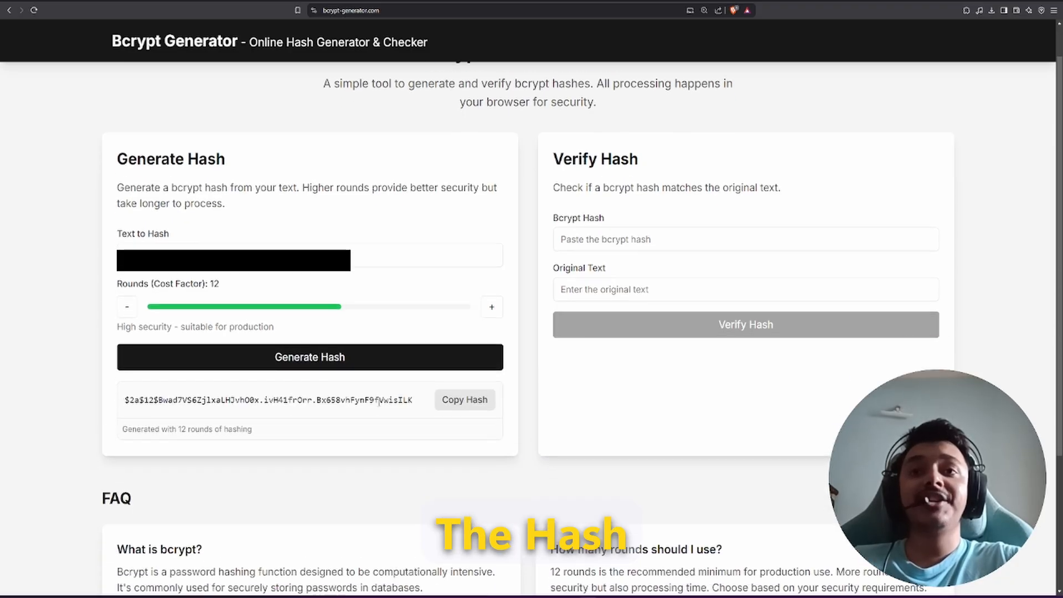
left_click_drag(122, 398, 445, 403)
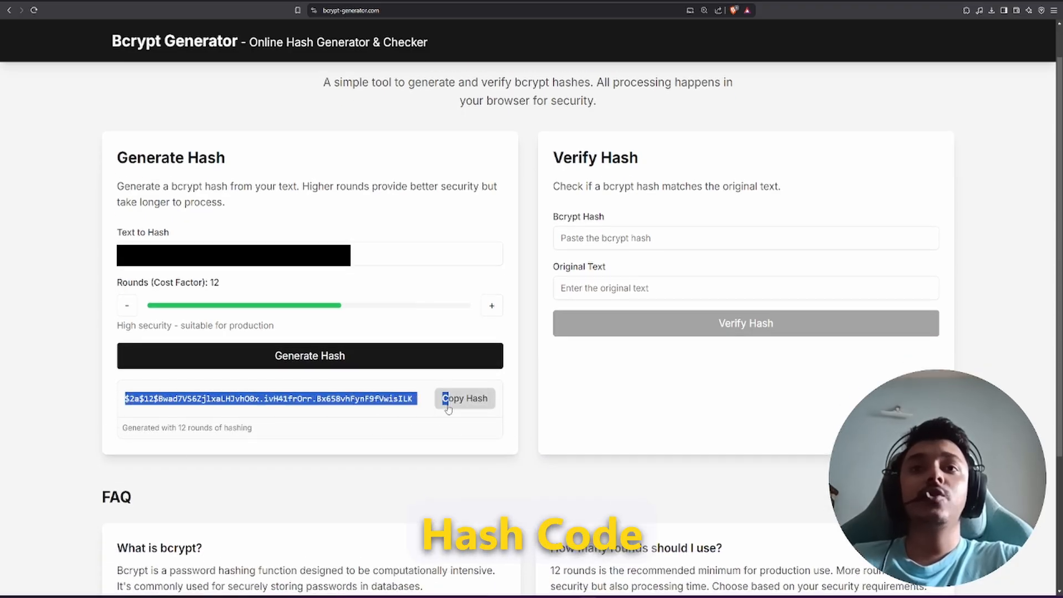
left_click(470, 431)
left_click(477, 405)
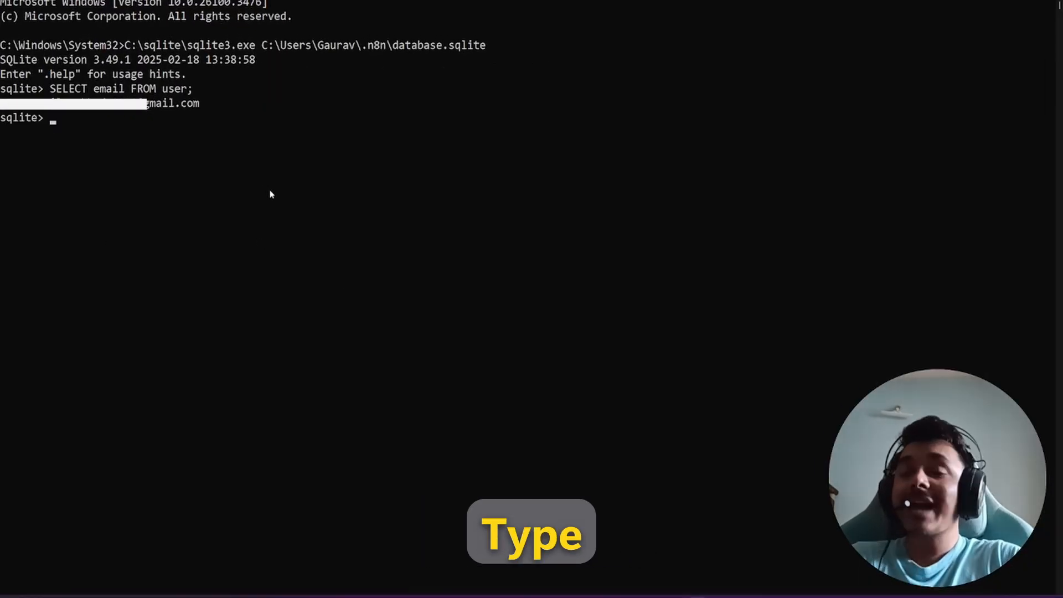
Step: Write UPDATE iser SET password = '' with the copied bcrypt hash pasted between the quotes
type("UPDATE ")
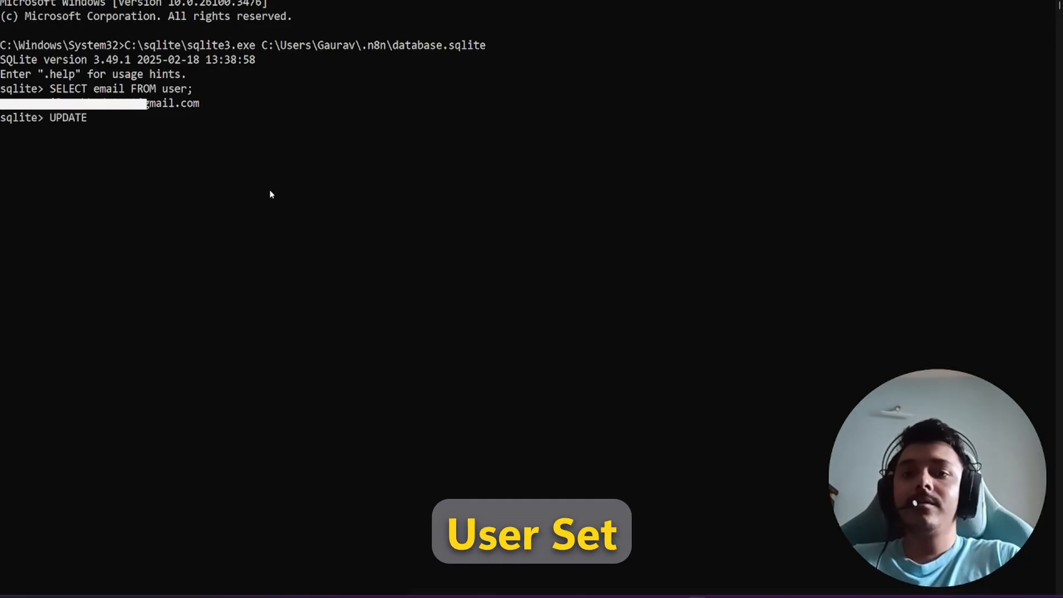
type("iser SE")
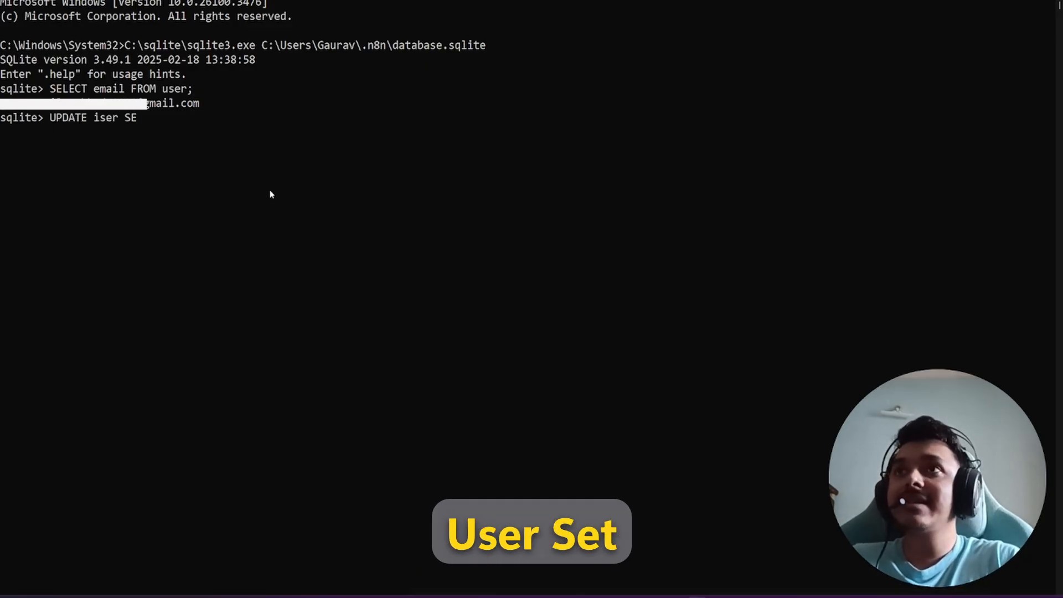
type("T passw")
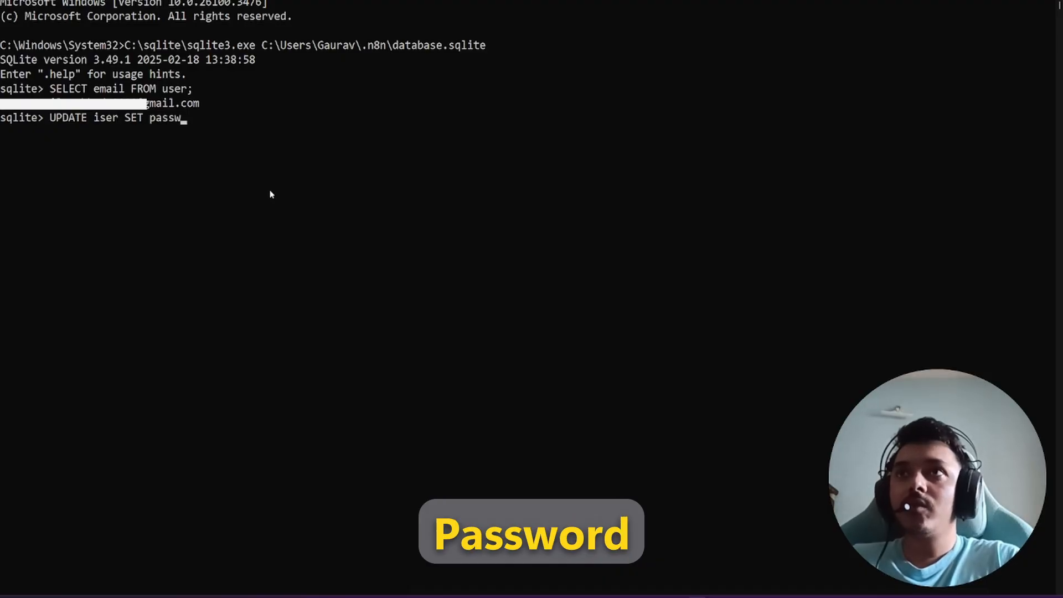
type("ord")
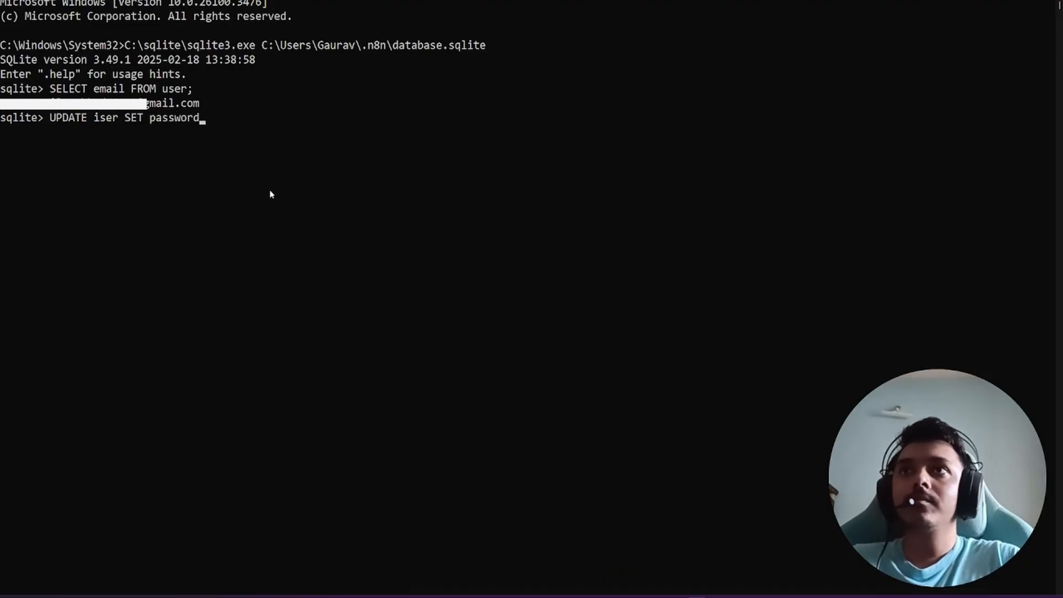
type(" = ''")
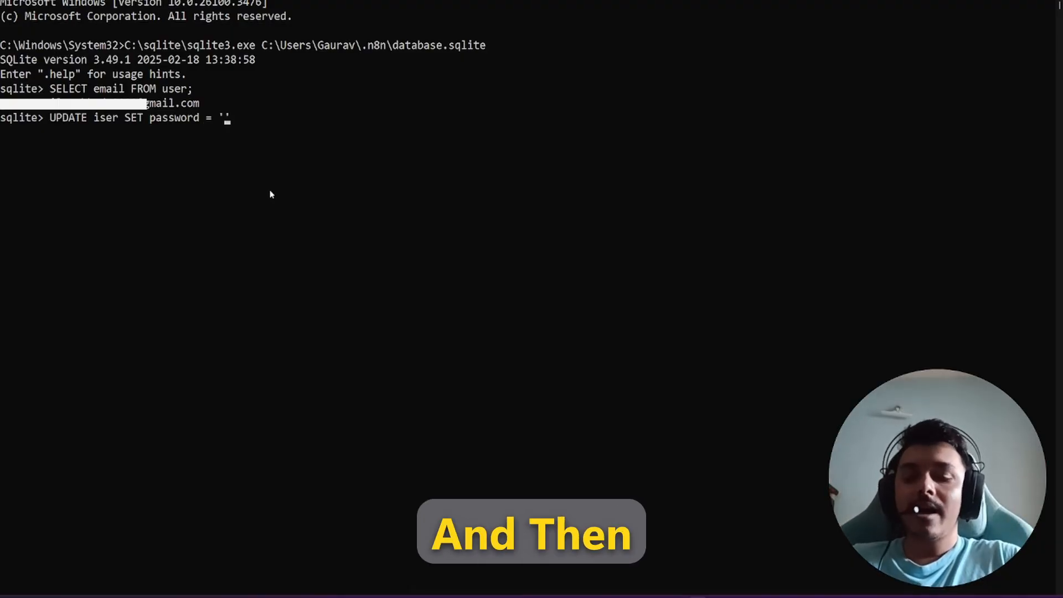
key("ctrl+v")
key("Right")
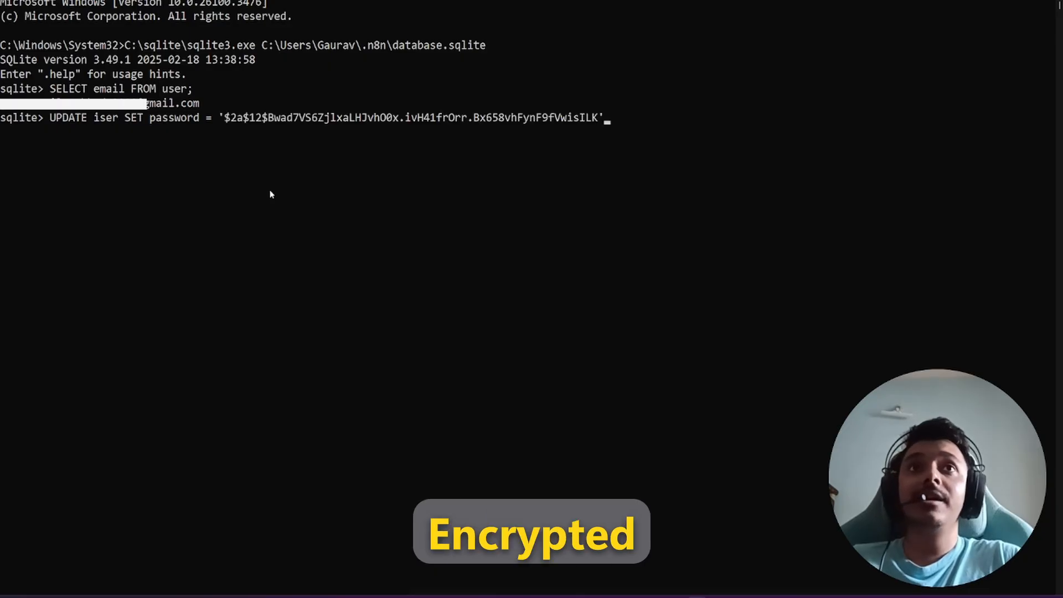
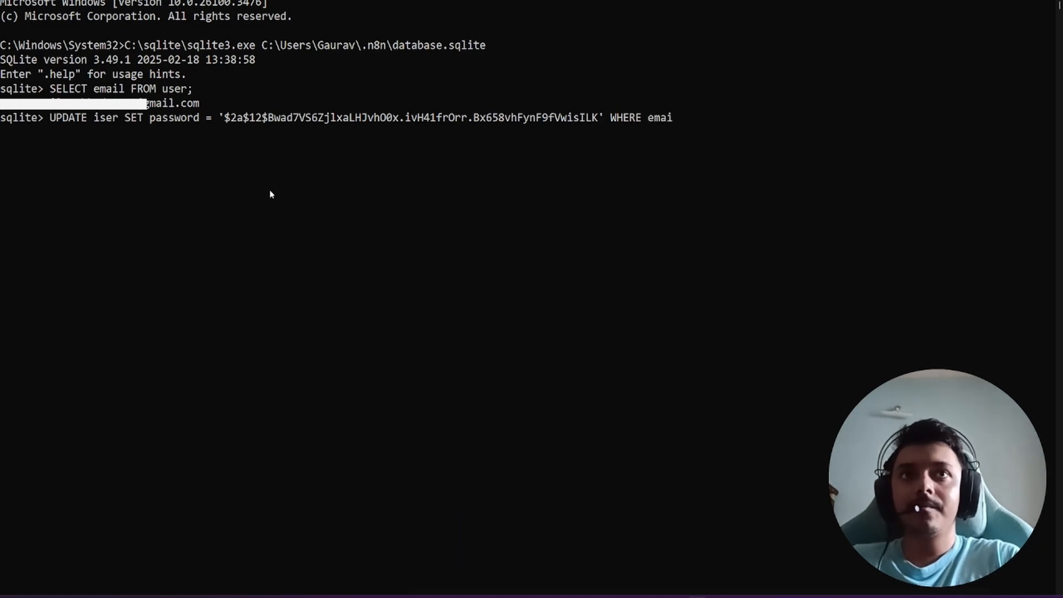
Step: Finish the UPDATE with a WHERE clause matching the account's e-mail address, then run it
type("email = ")
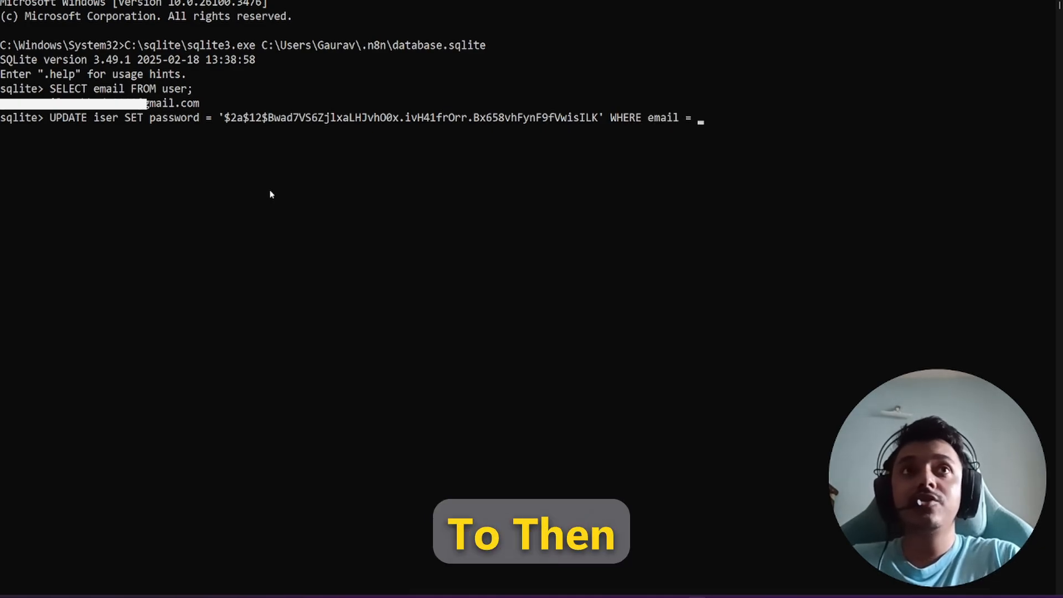
type("''")
key("Left")
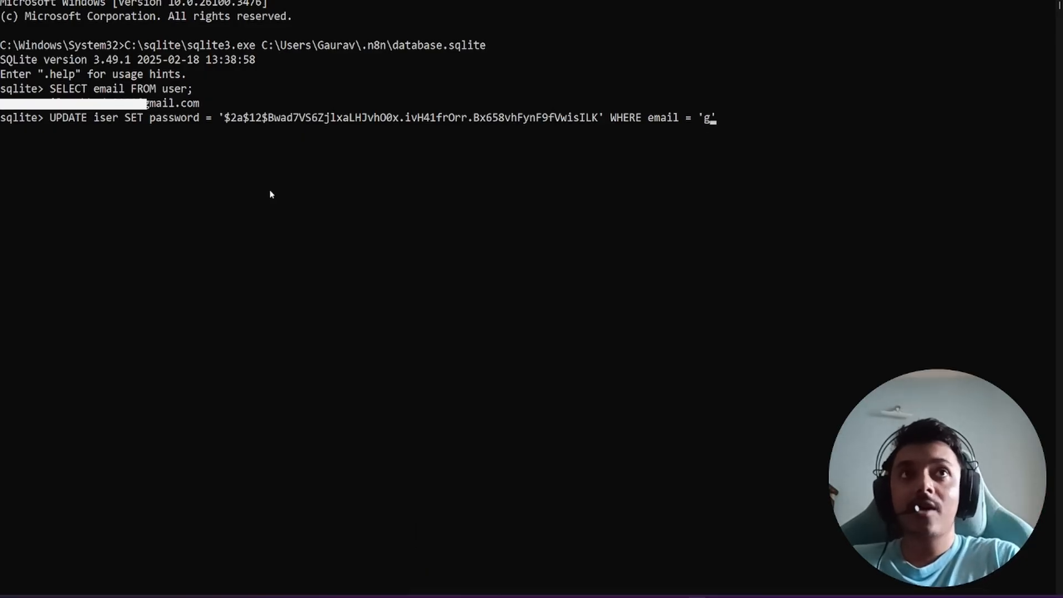
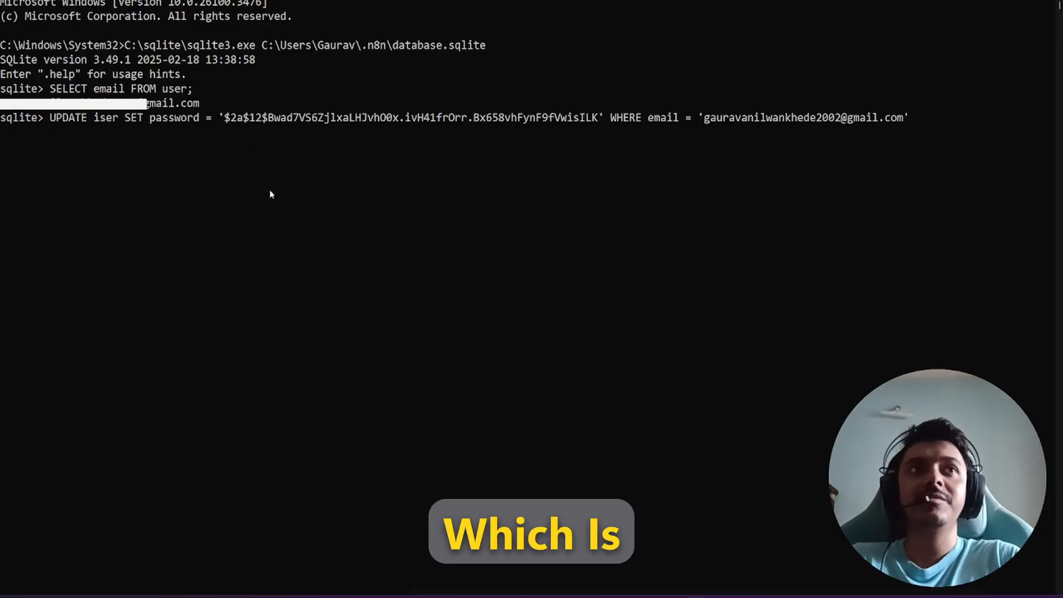
type(";")
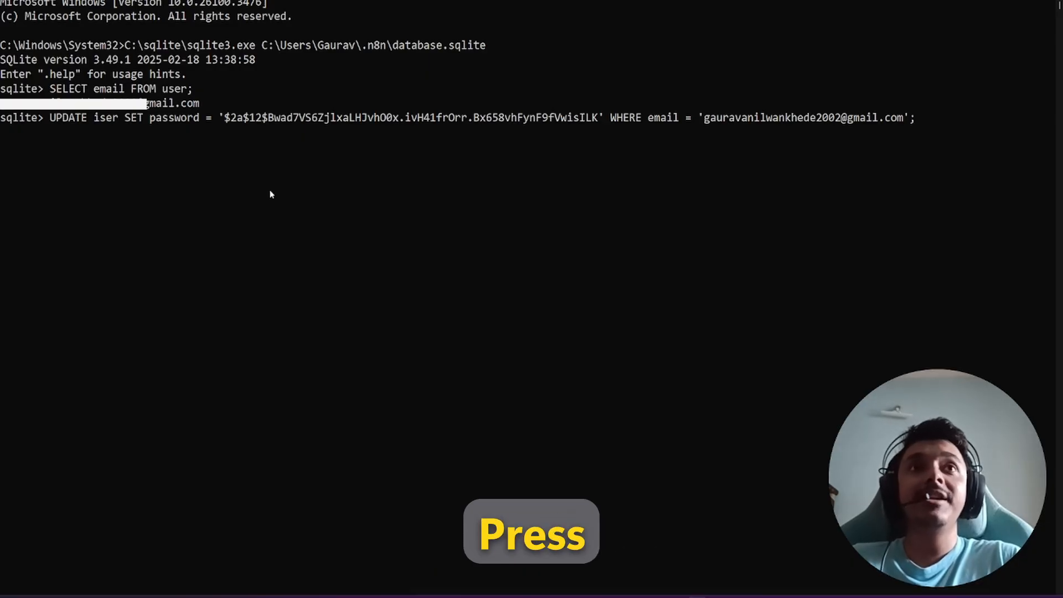
key("Return")
Step: Rerun the UPDATE with the table name corrected from iser to user
key("Up")
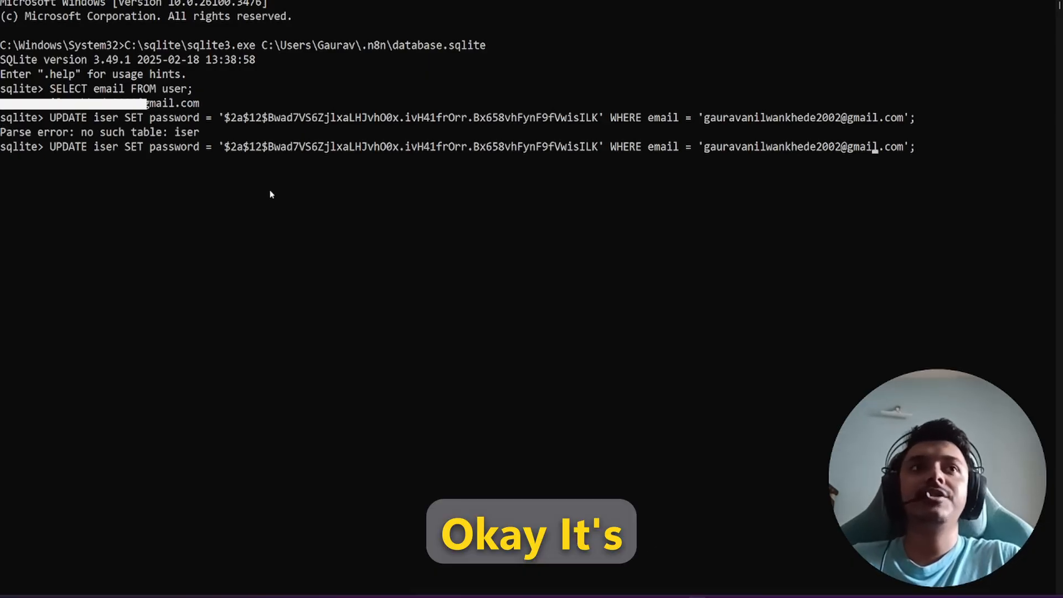
key("Left")
key("Left")
key("Left")
key("Left")
key("Left")
key("Left")
key("Left")
key("Left")
key("Left")
key("Left")
key("Left")
key("Left")
key("Left")
key("Left")
key("Left")
key("Left")
key("Left")
key("Left")
key("Left")
key("Left")
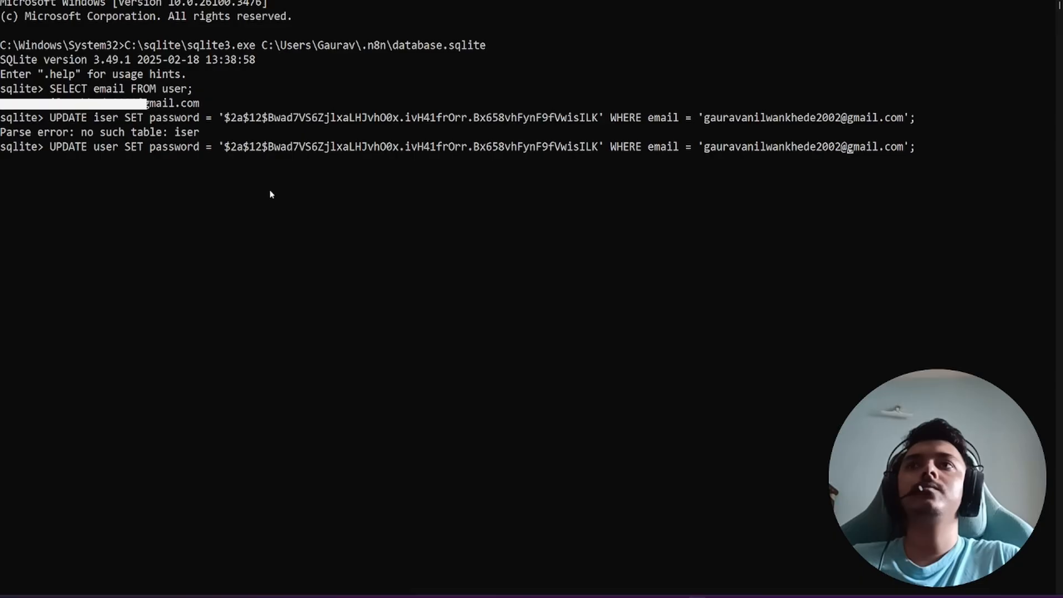
key("Right")
key("Right")
key("Right")
key("Right")
key("Right")
key("Right")
key("Right")
key("Right")
key("Right")
key("Right")
key("Right")
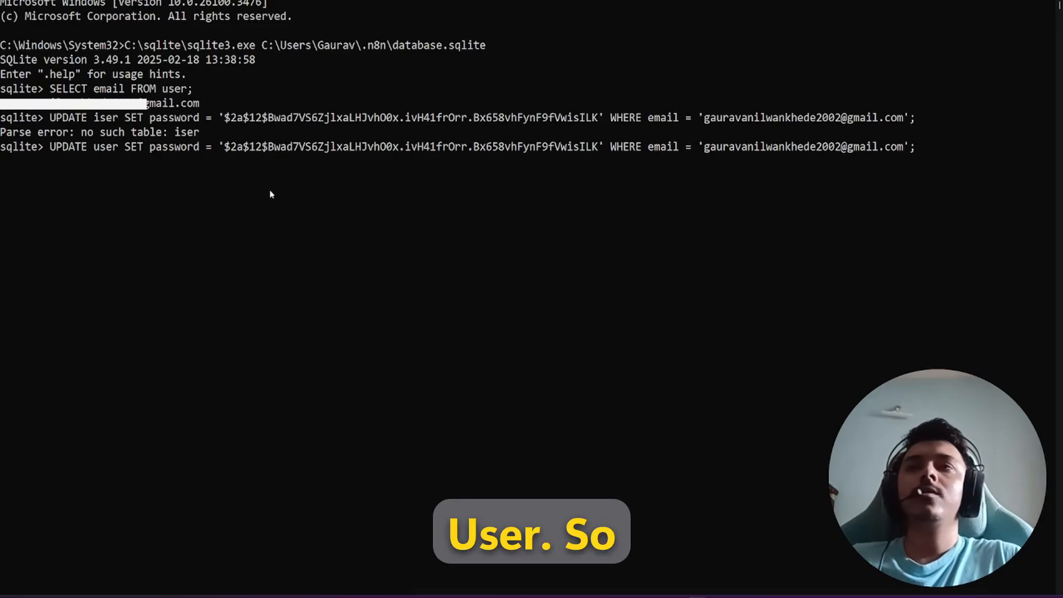
key("Return")
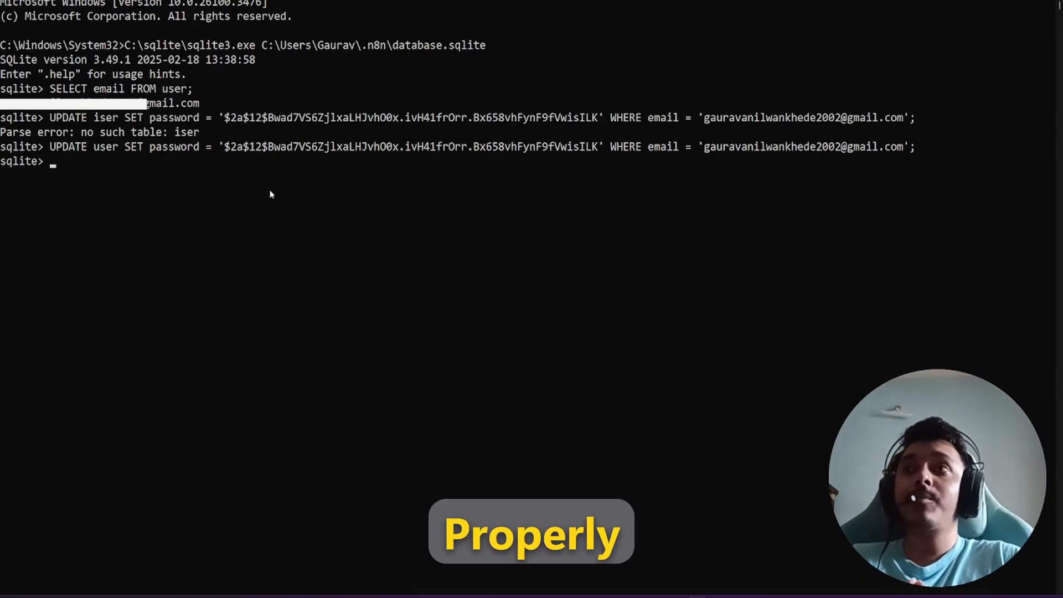
scroll(311, 279, "down", 3)
scroll(316, 319, "up", 2)
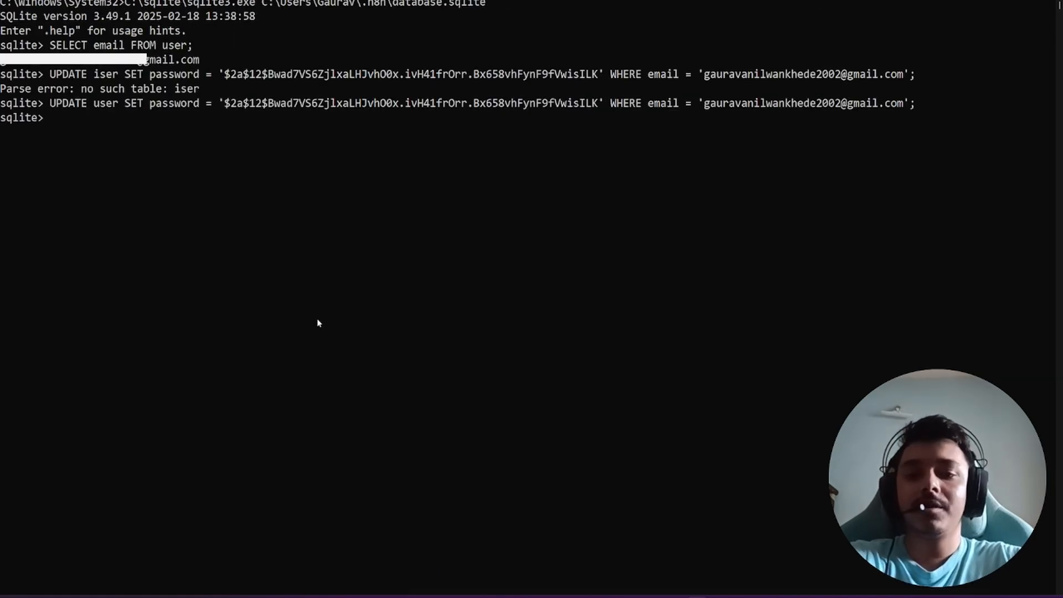
Step: Open a new Command Prompt window through a Windows search for cmd
mouse_move(692, 593)
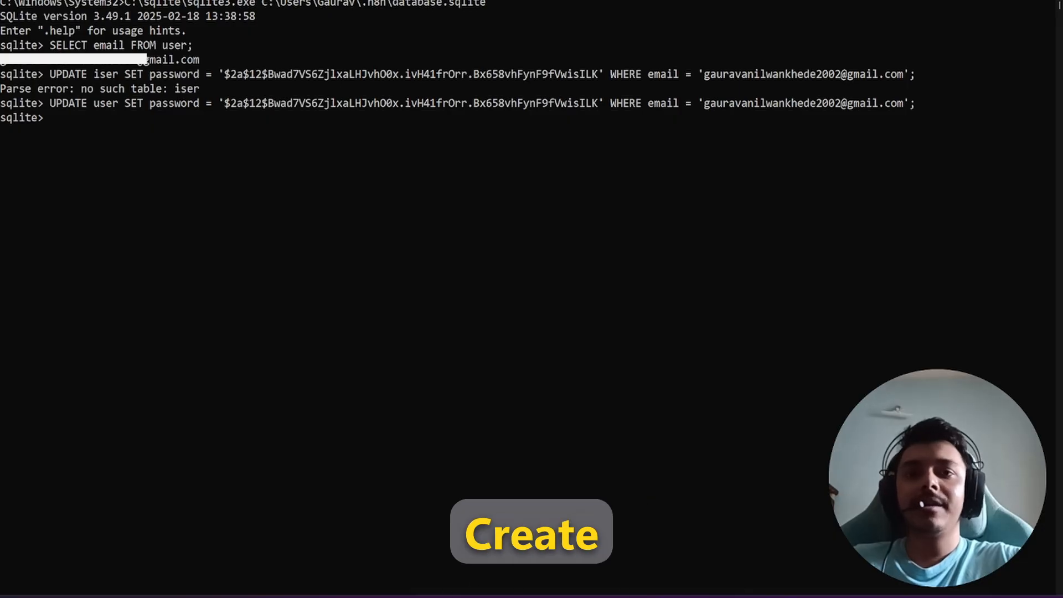
left_click(471, 597)
type("cmd")
key("Return")
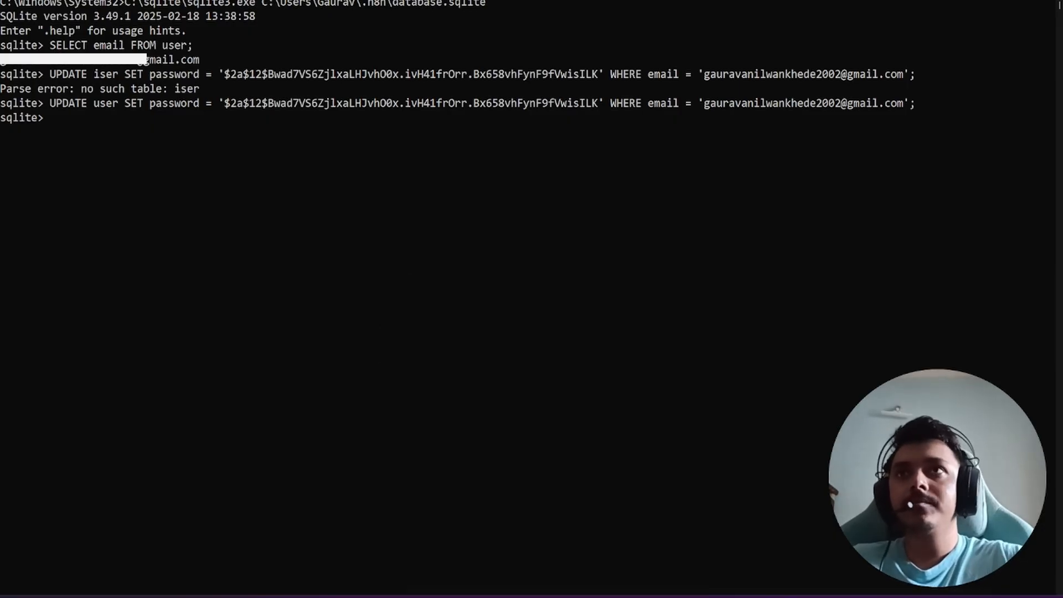
Step: Start the n8n server with npx n8n and open it in the browser at localhost:5678
type("npx ")
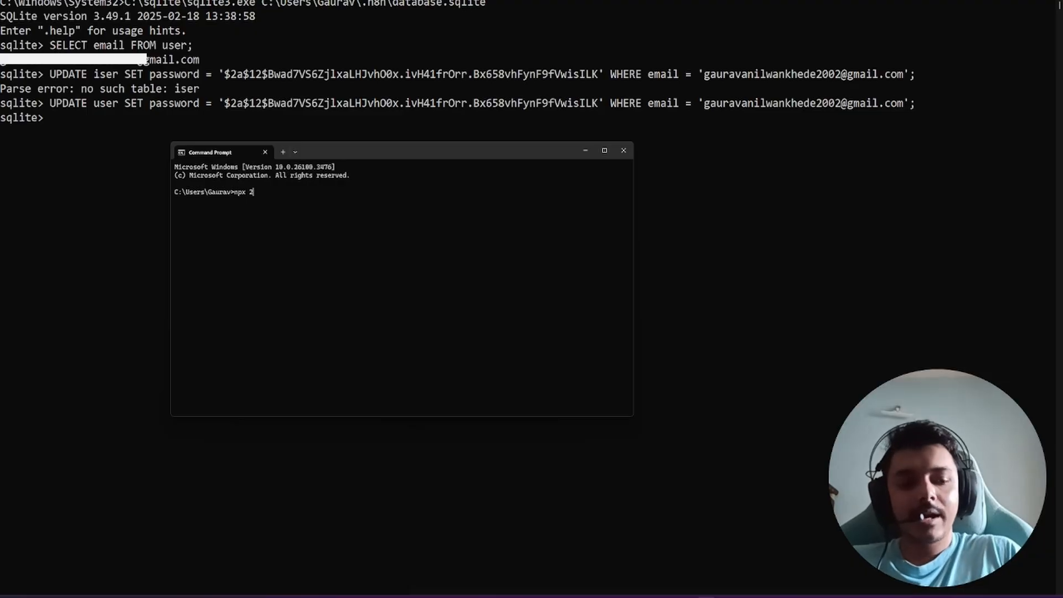
type("n8n")
key("Return")
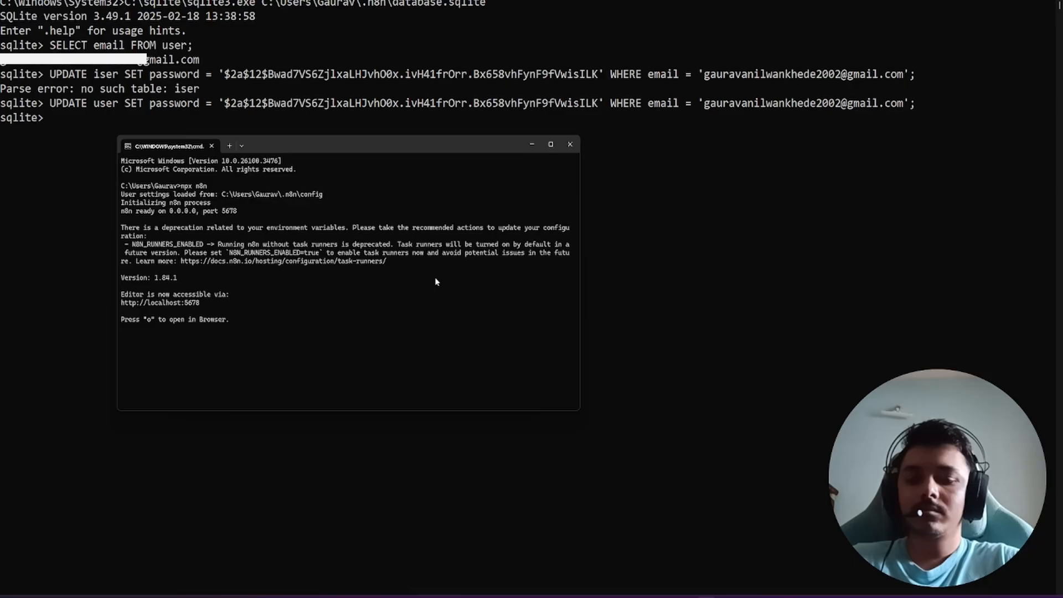
key("o")
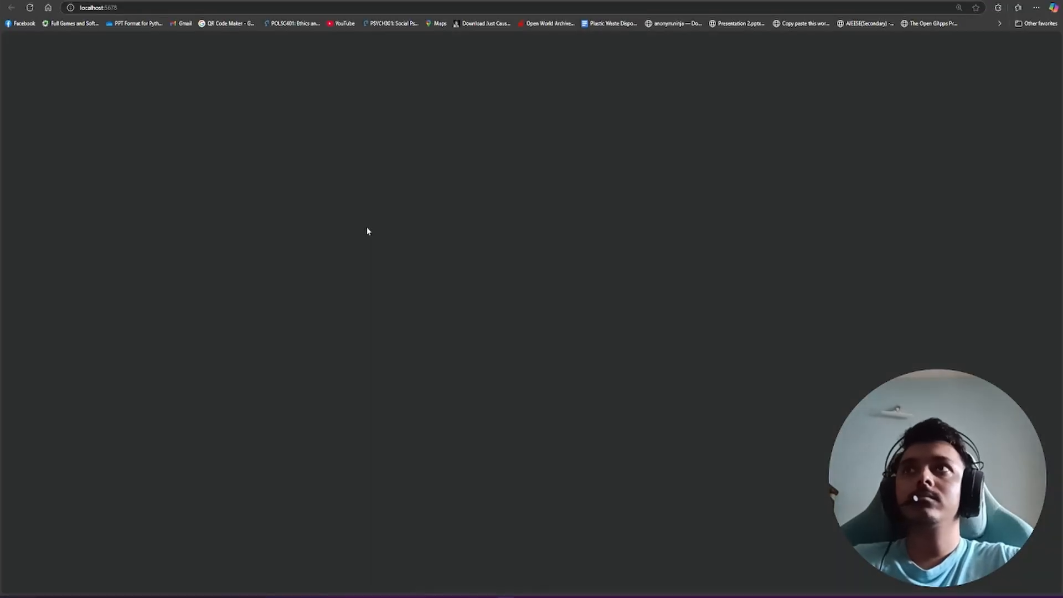
Step: Sign in to n8n by pasting the newly reset password into the Password field
left_click(493, 165)
key("Tab")
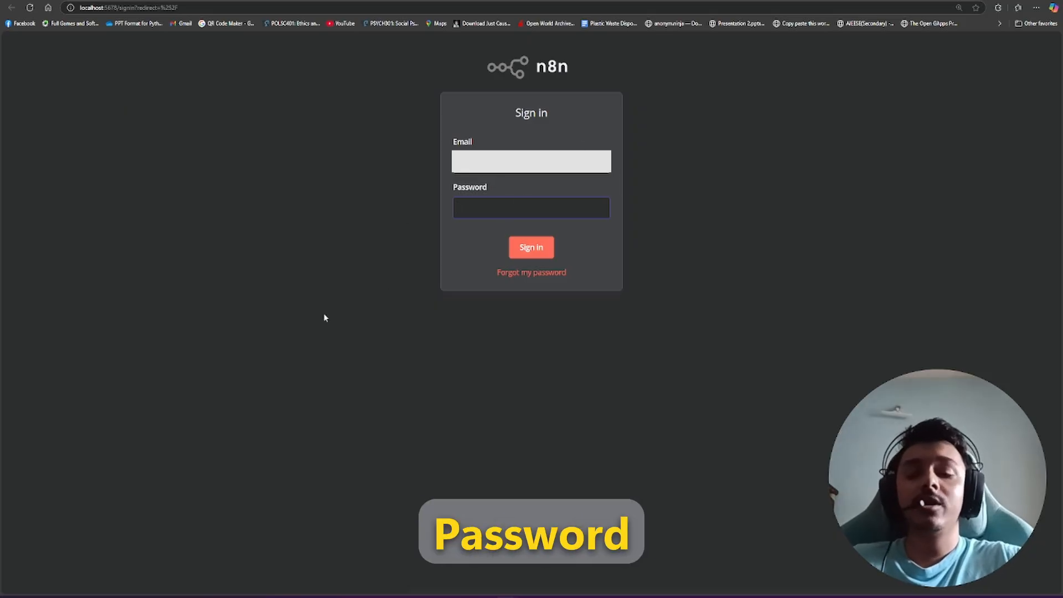
key("ctrl+v")
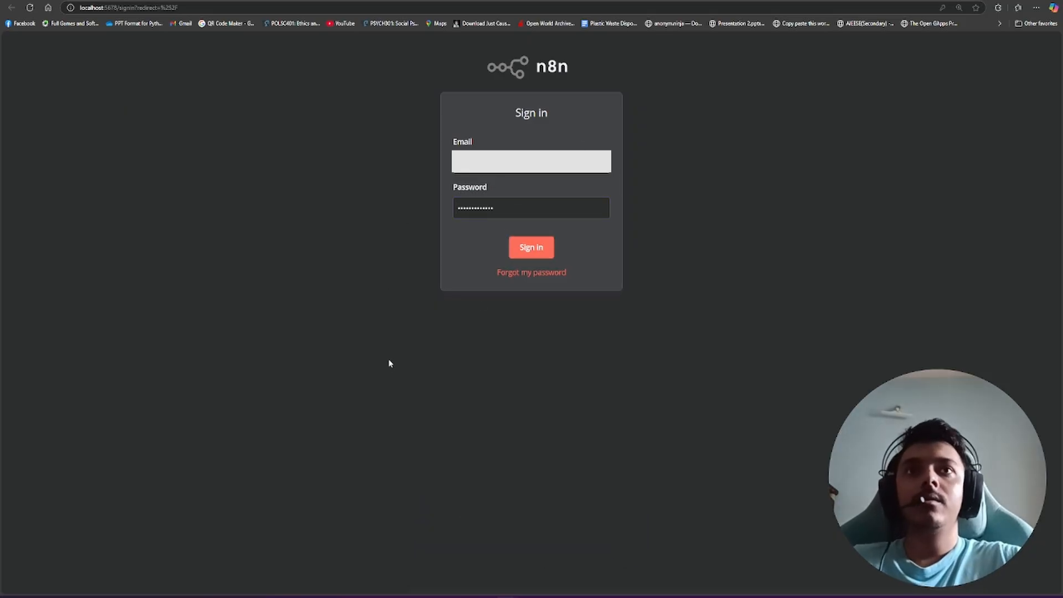
key("Return")
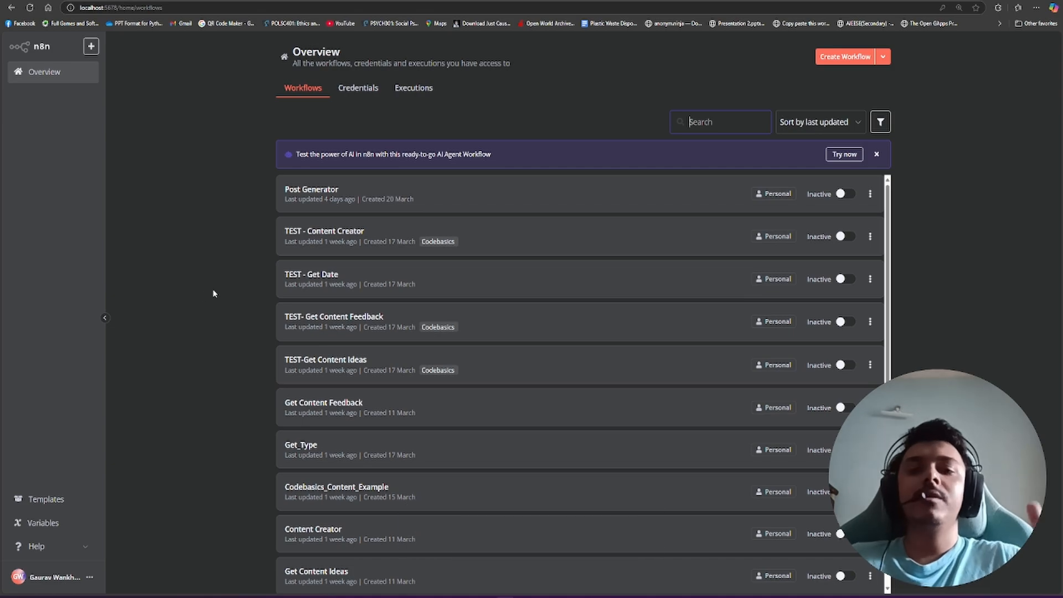